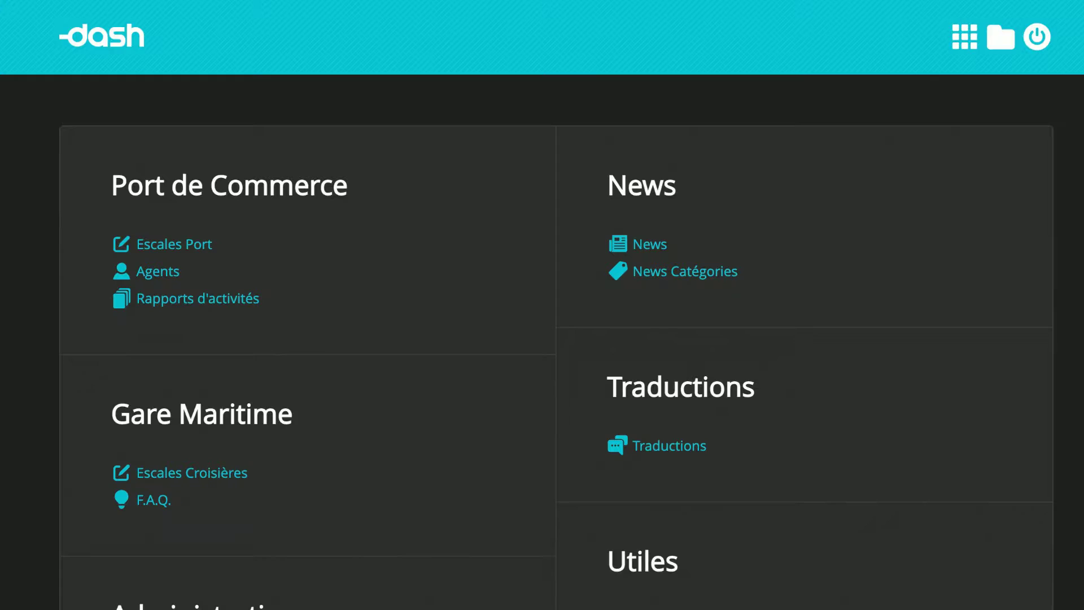
Step: Open the News table and look through its articles, covers and categories
scroll(459, 259, up, 3)
click(649, 251)
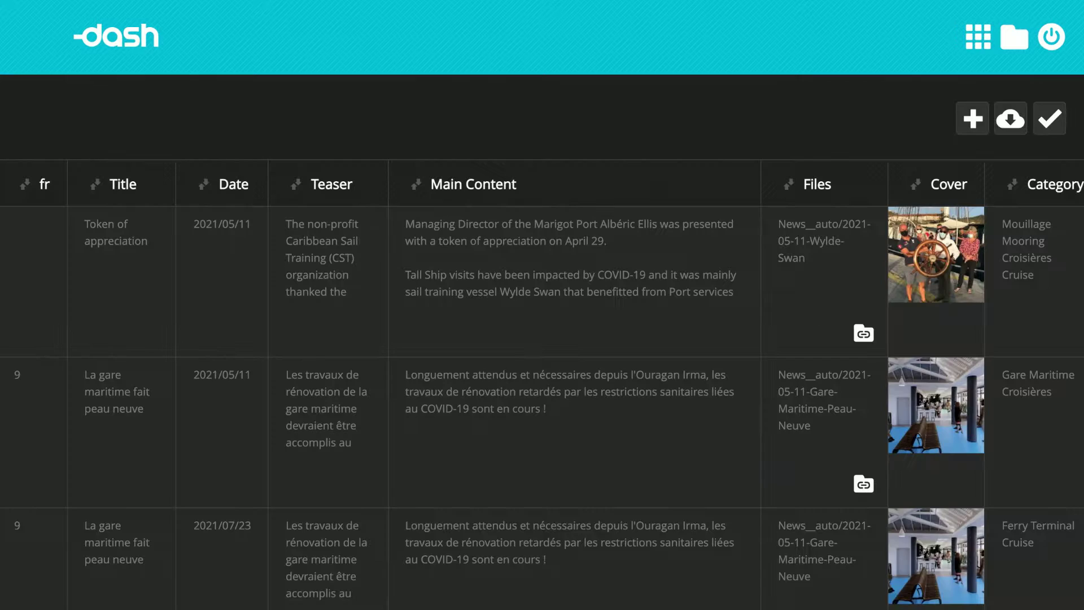
scroll(722, 325, down, 8)
scroll(723, 326, down, 4)
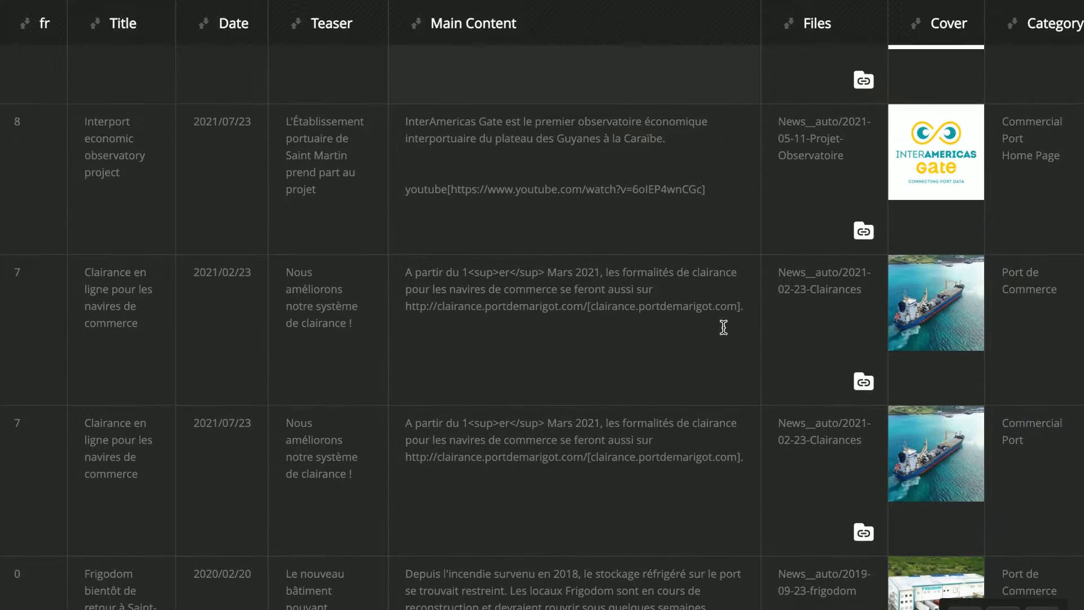
scroll(723, 327, up, 13)
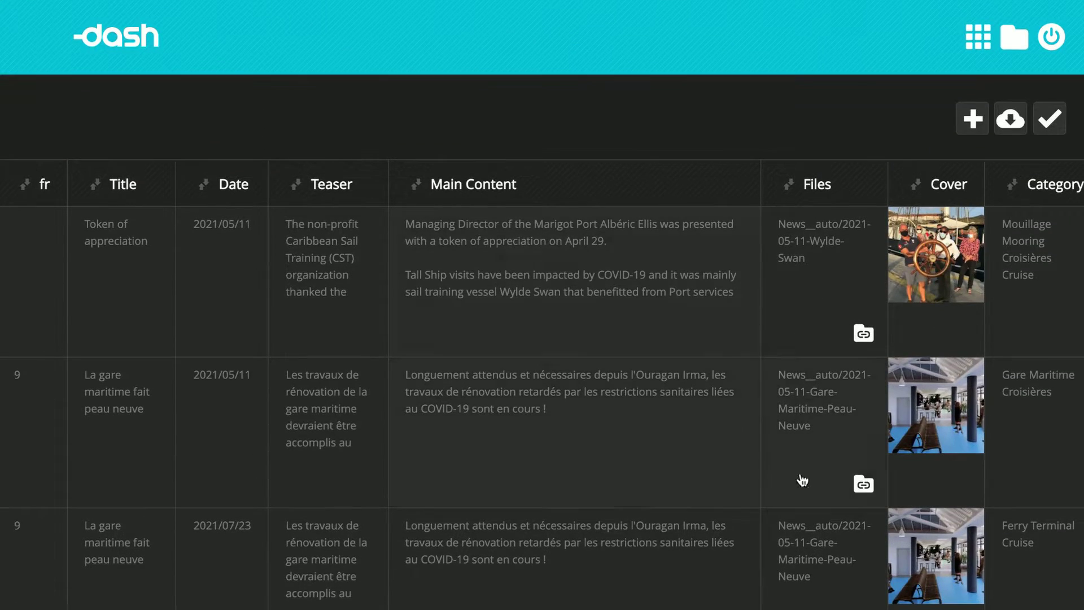
scroll(900, 588, down, 7)
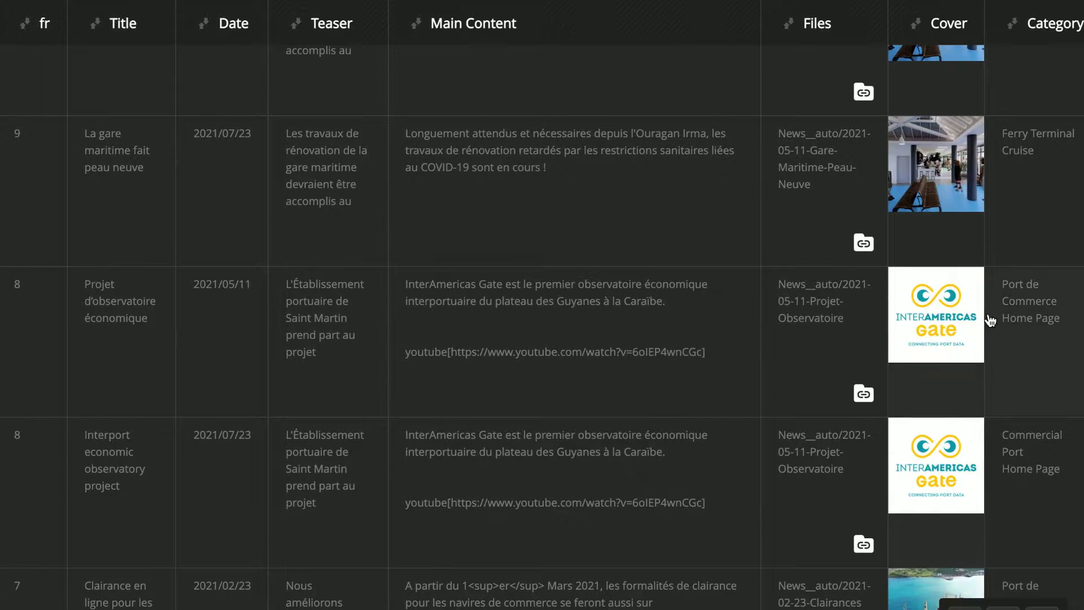
Step: Examine how the id, en and fr columns pair the language versions of each news article
scroll(603, 391, left, 2)
scroll(603, 391, left, 3)
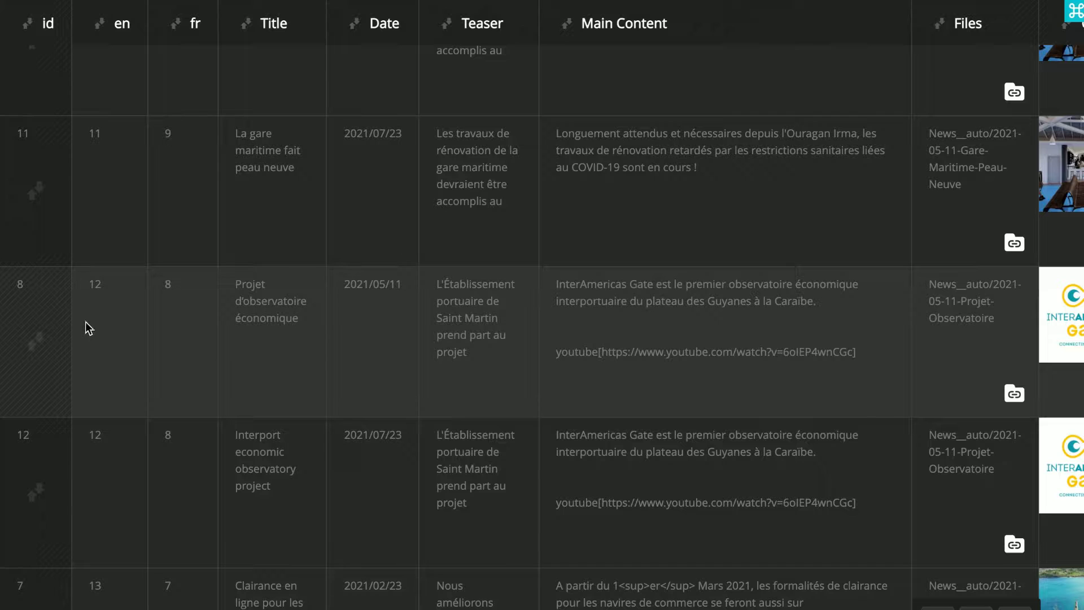
scroll(100, 316, down, 3)
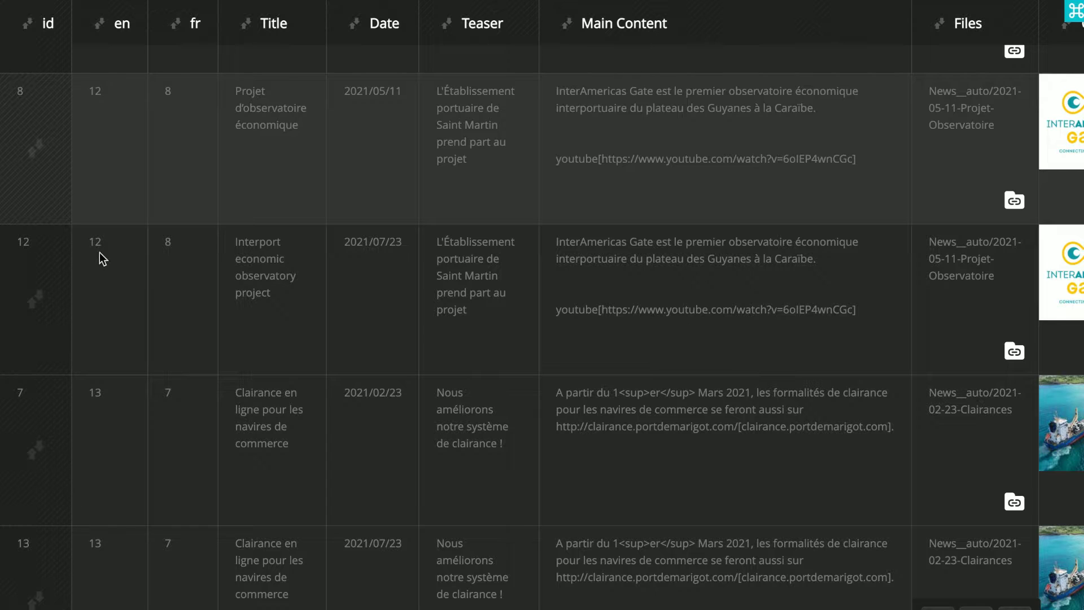
scroll(107, 258, up, 3)
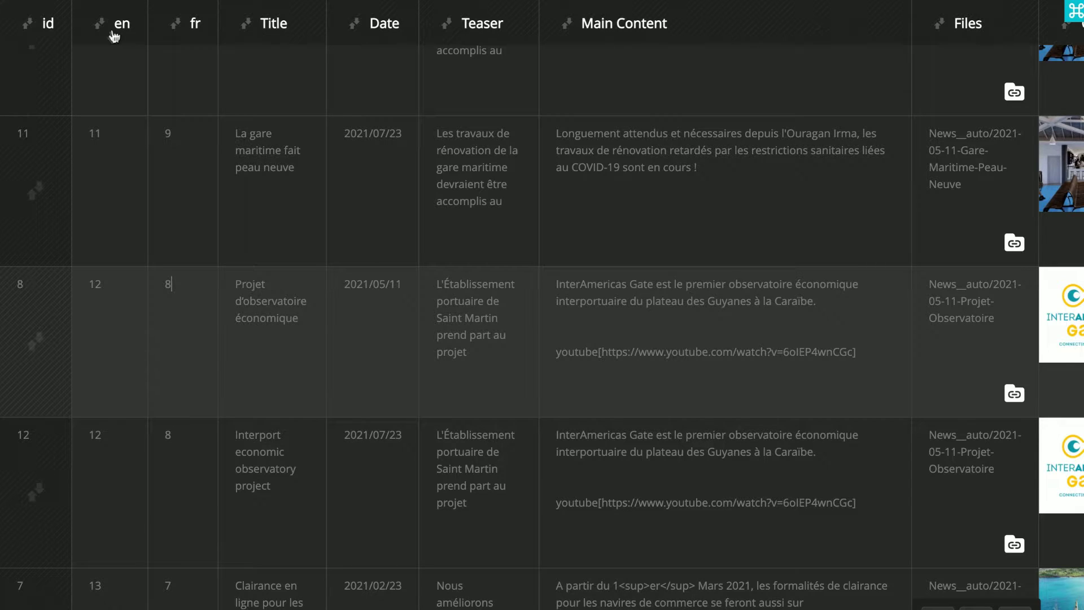
scroll(100, 316, down, 3)
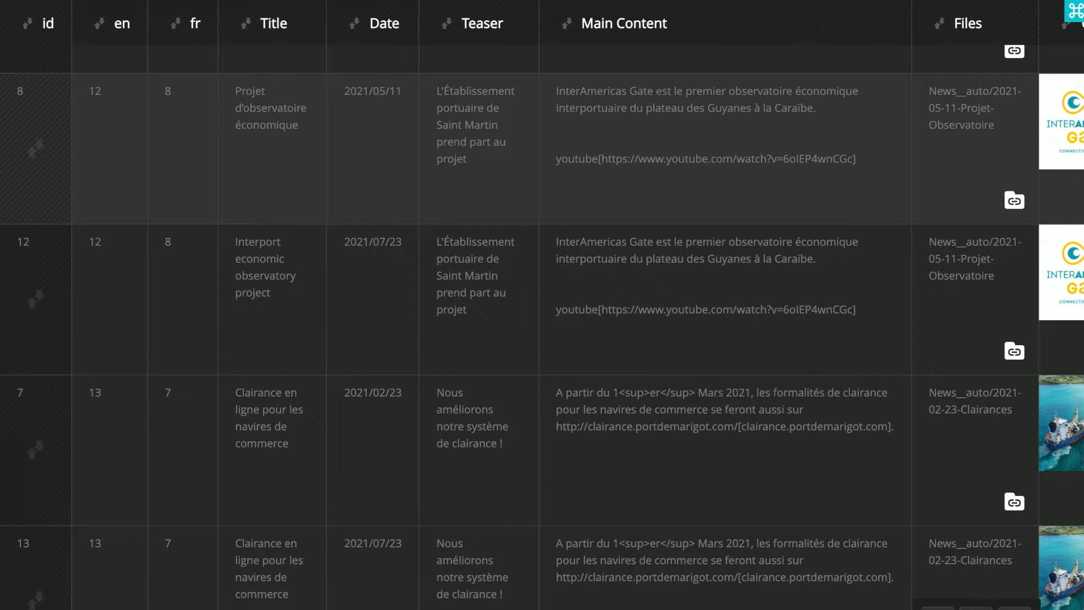
scroll(225, 160, down, 15)
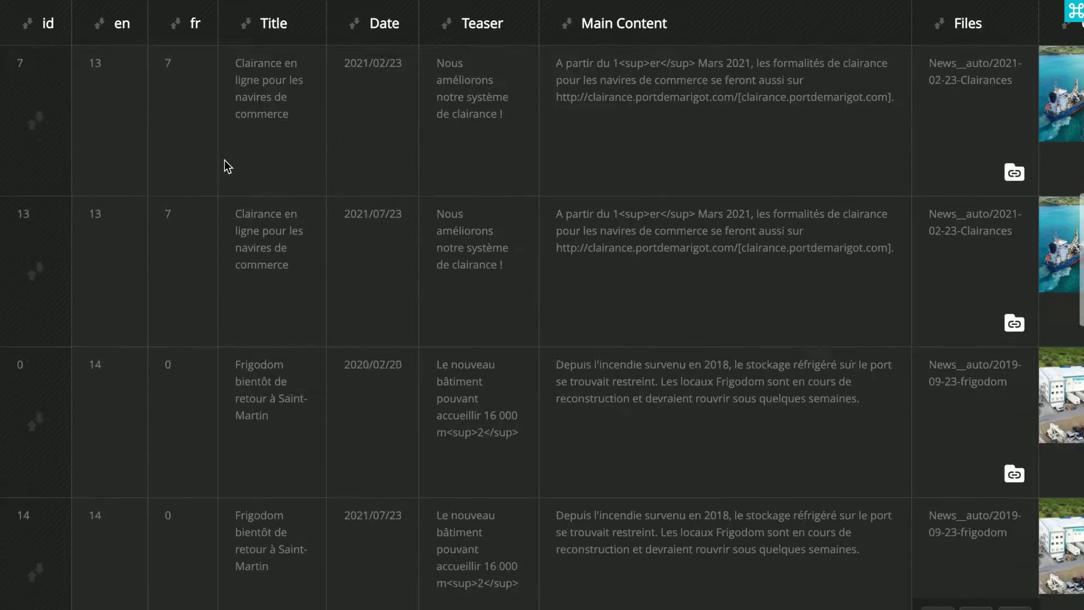
scroll(225, 160, up, 15)
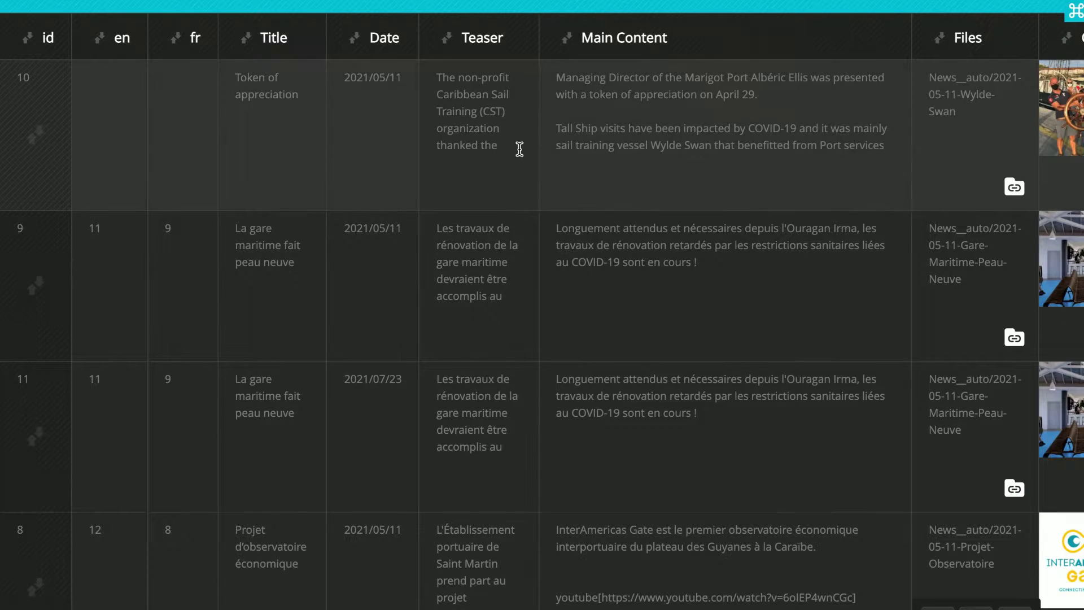
Step: Duplicate the "Token of appreciation" news article with id 10
scroll(623, 130, right, 1)
scroll(625, 130, right, 10)
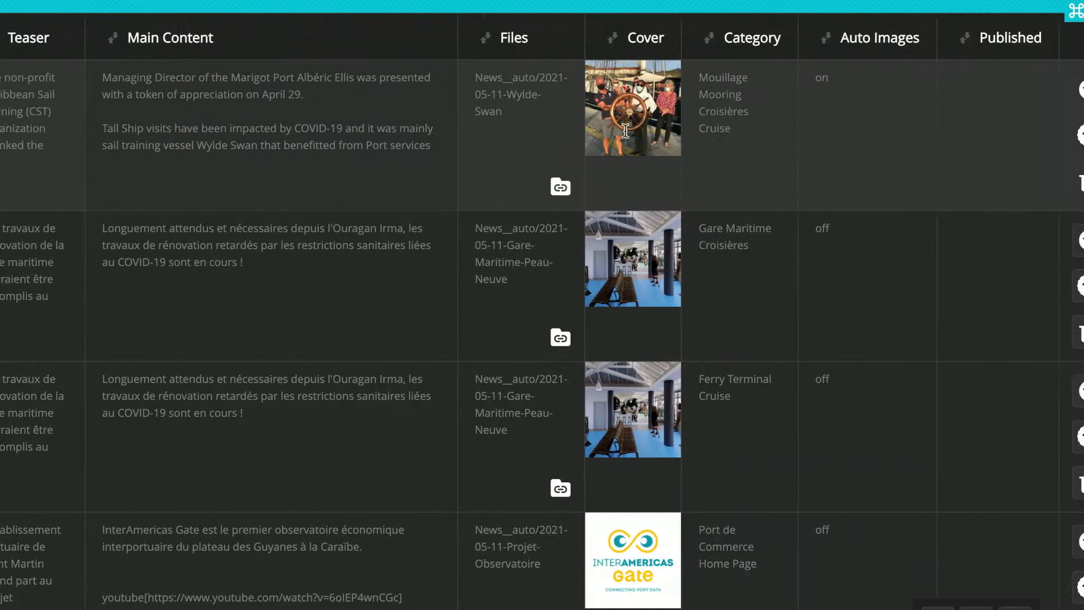
scroll(624, 133, left, 10)
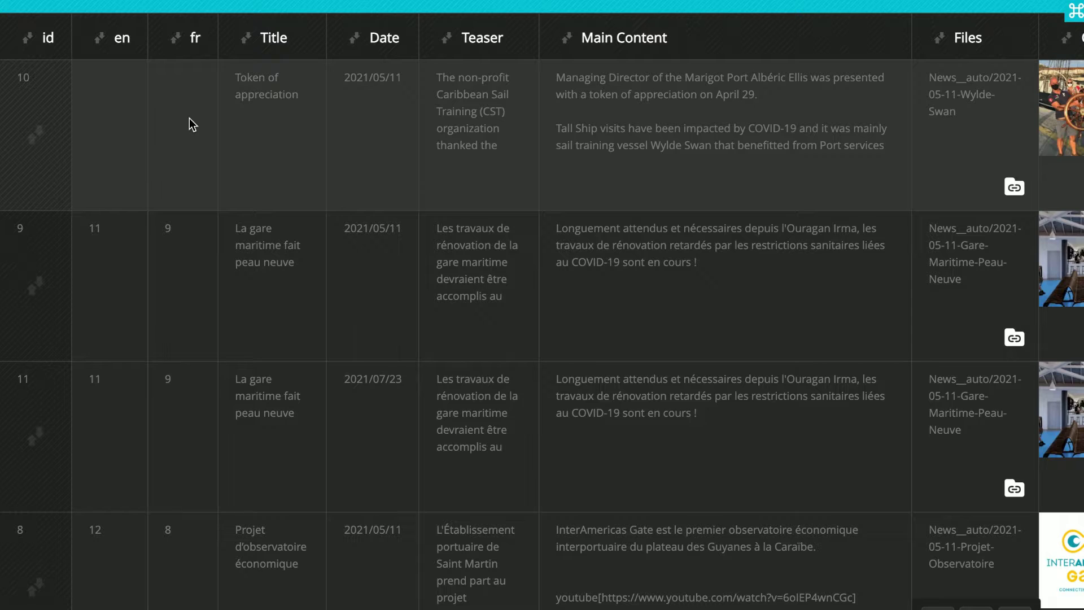
scroll(500, 234, left, 2)
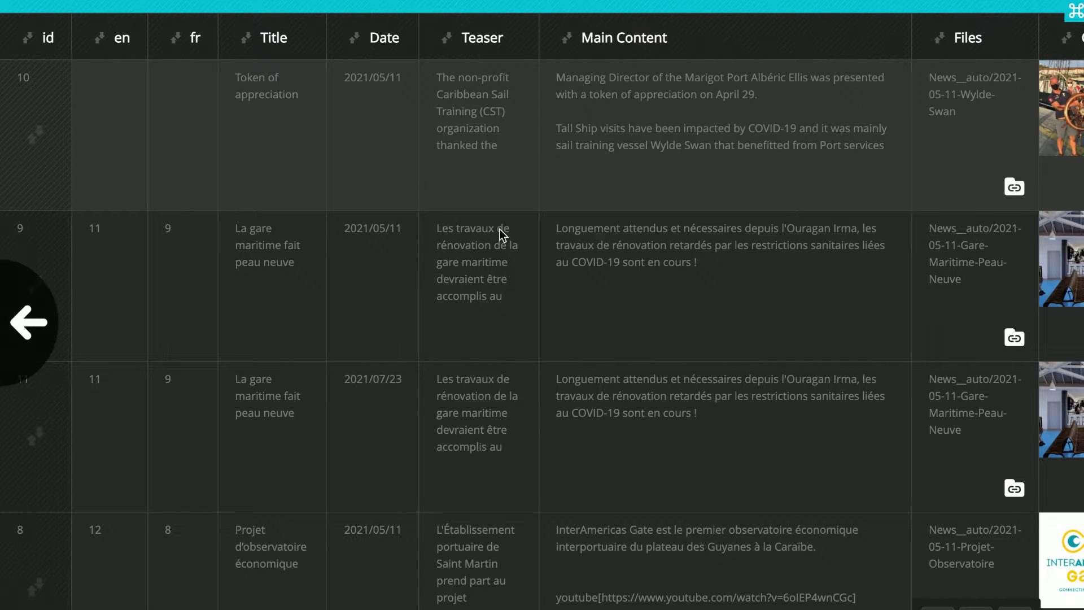
scroll(500, 234, right, 2)
scroll(500, 235, right, 10)
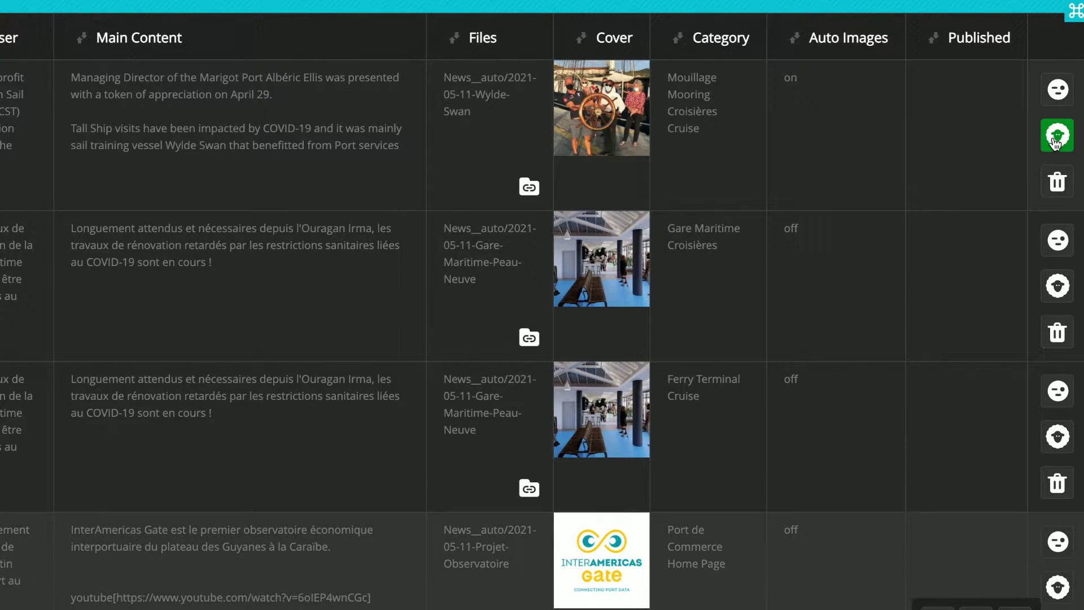
click(1055, 138)
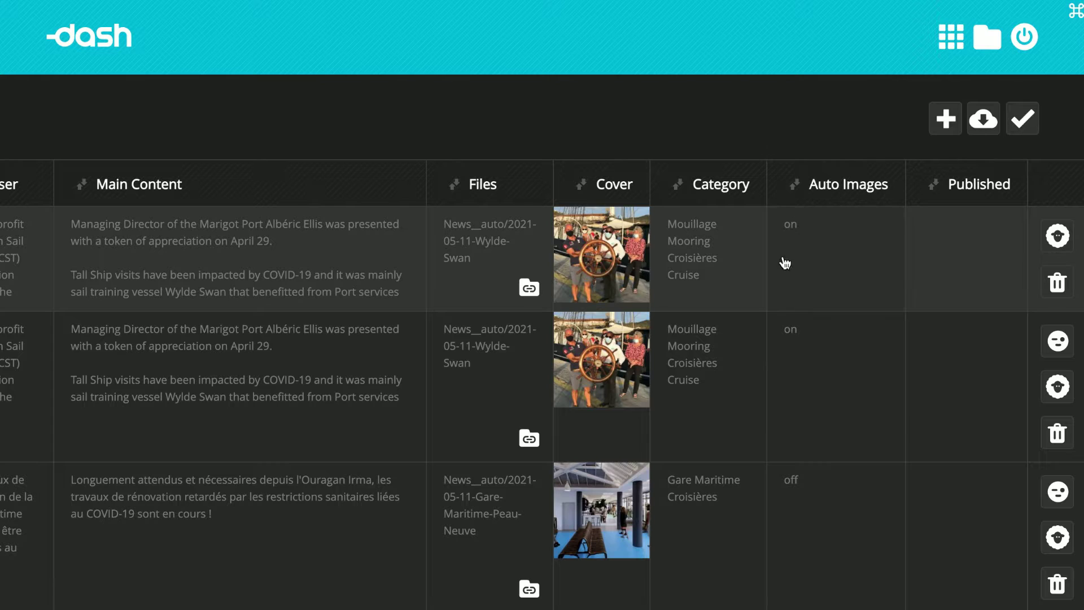
Step: Link the original "Token of appreciation" article (id 10) by setting en to 10 and fr to 19
scroll(778, 272, left, 9)
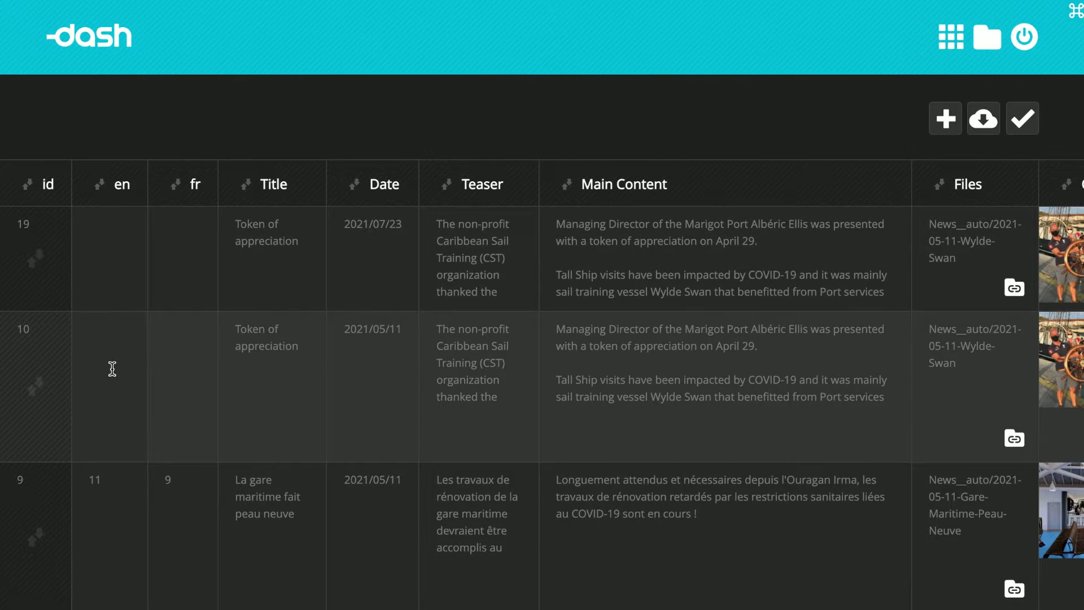
click(105, 353)
text(10)
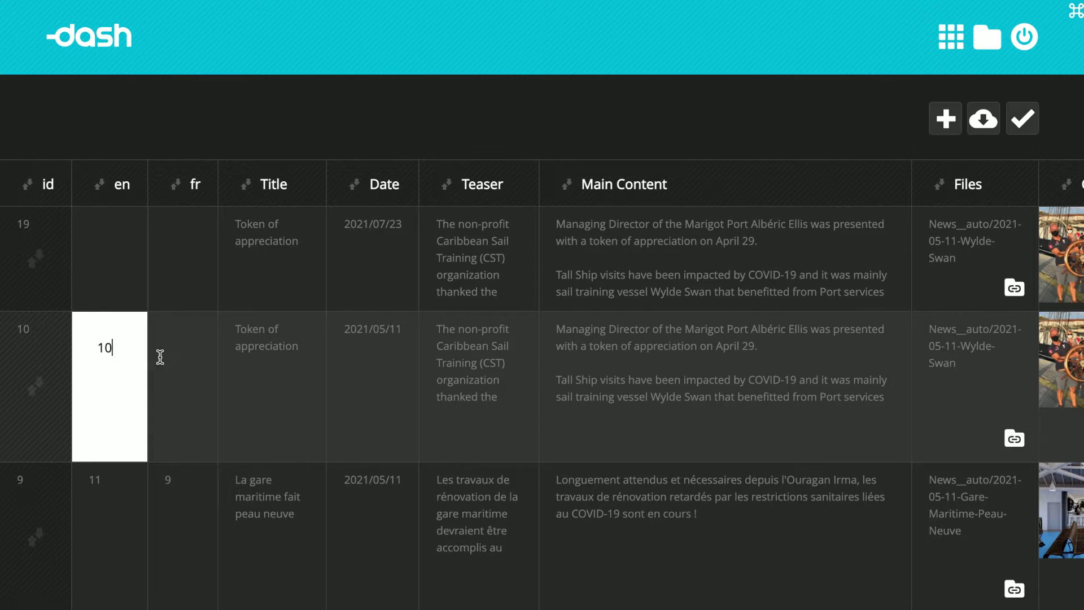
click(188, 346)
text(1)
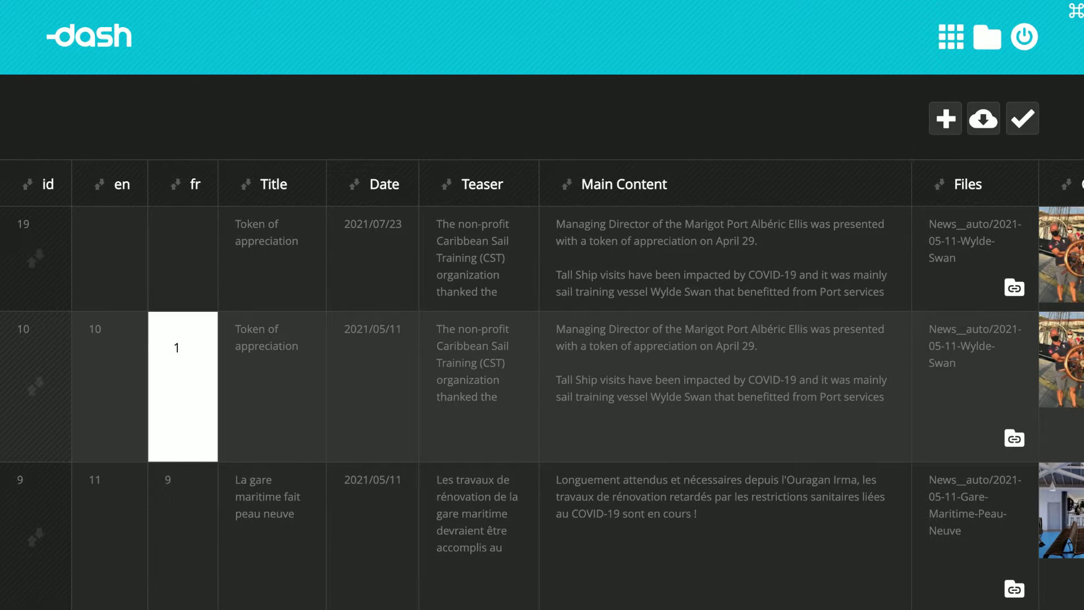
text(9)
Step: Set en to 10 and fr to 19 on the duplicated article (id 19), and save the changes
click(103, 249)
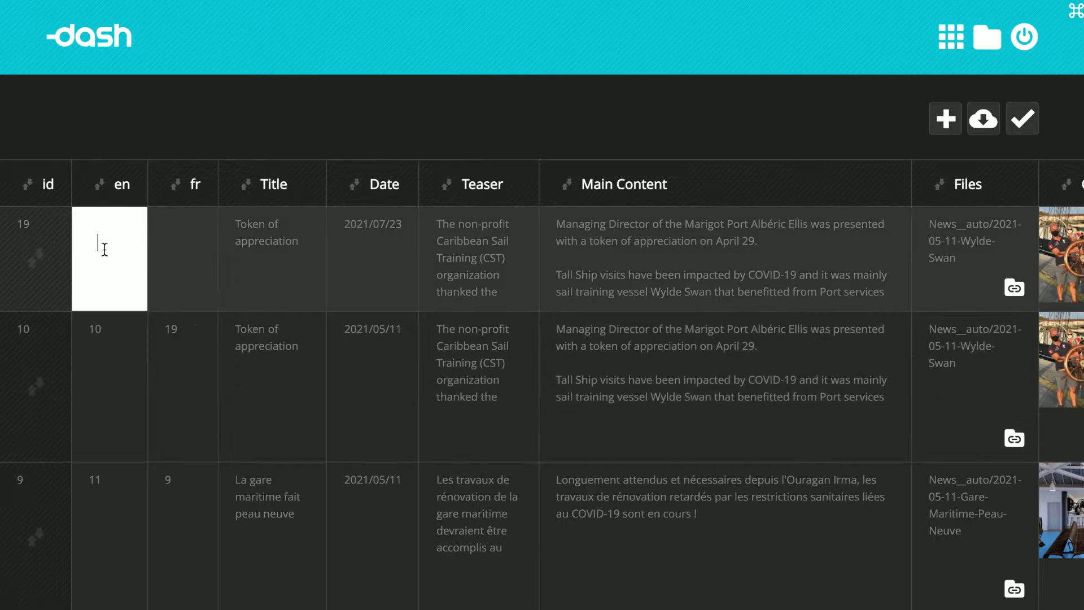
text(10)
click(172, 242)
text(1)
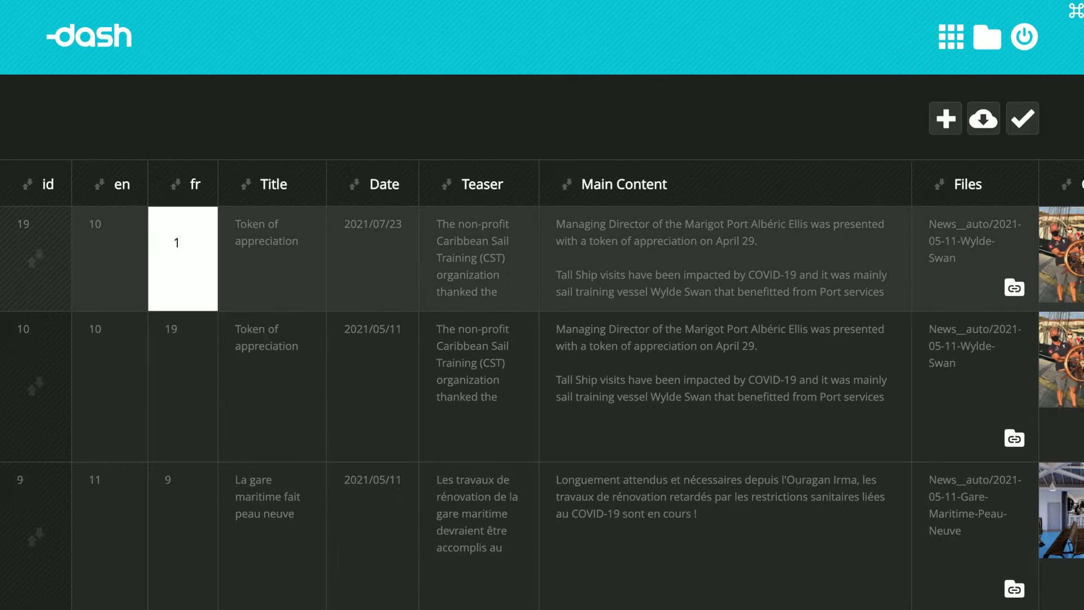
text(9)
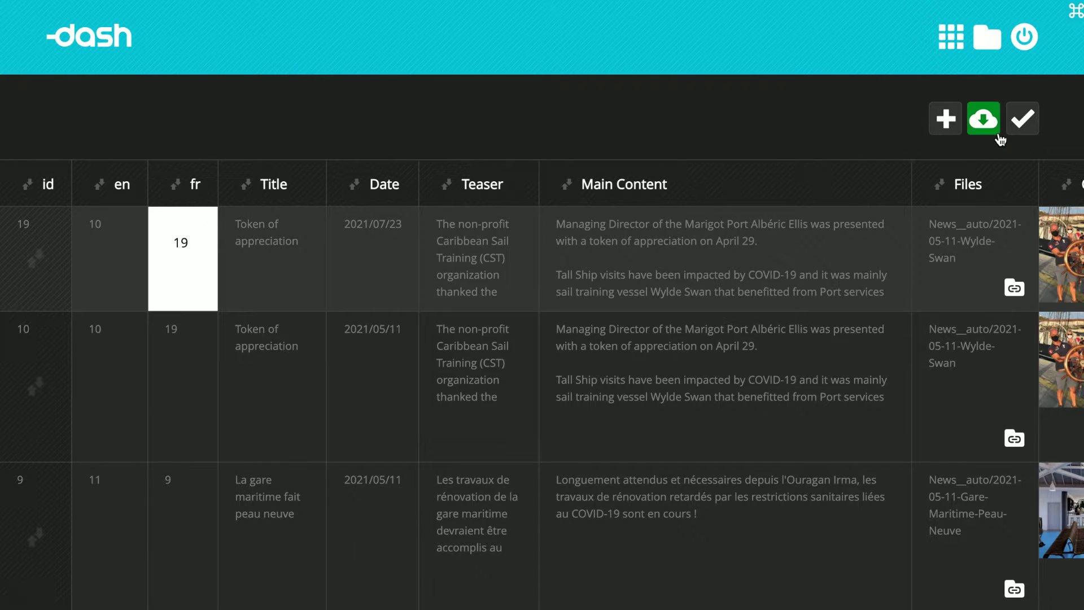
click(1028, 131)
Step: Insert "Translate in French" at the start of the "Token of appreciation" article's main content
text(Translate )
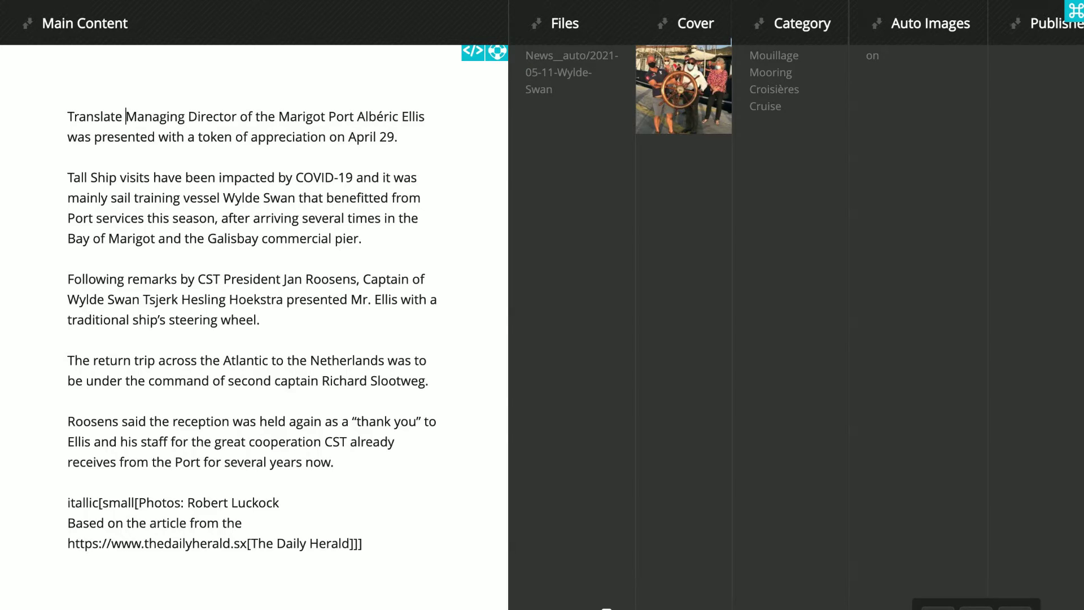
text(in French)
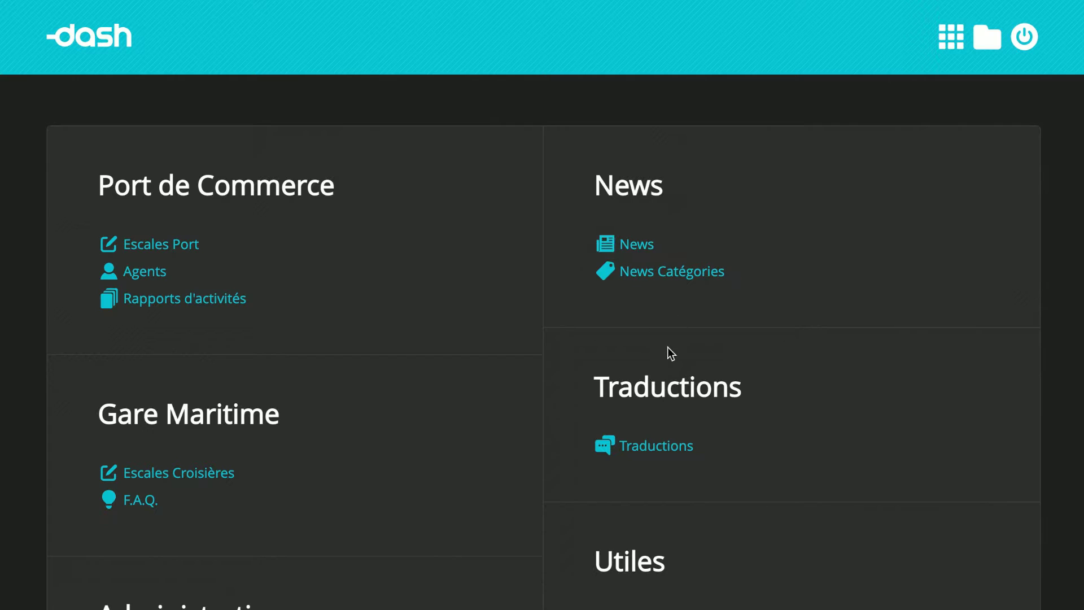
Step: Open the Traductions table and browse its keys with their French and English texts
click(654, 455)
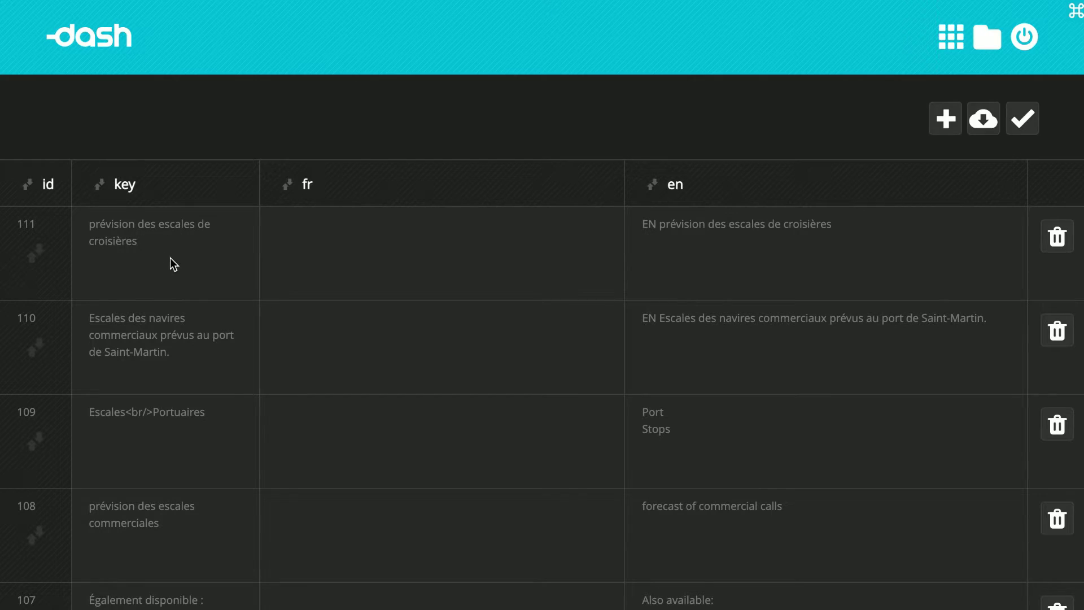
scroll(171, 257, down, 20)
scroll(171, 258, down, 14)
scroll(170, 258, up, 20)
scroll(170, 258, up, 10)
scroll(294, 348, down, 15)
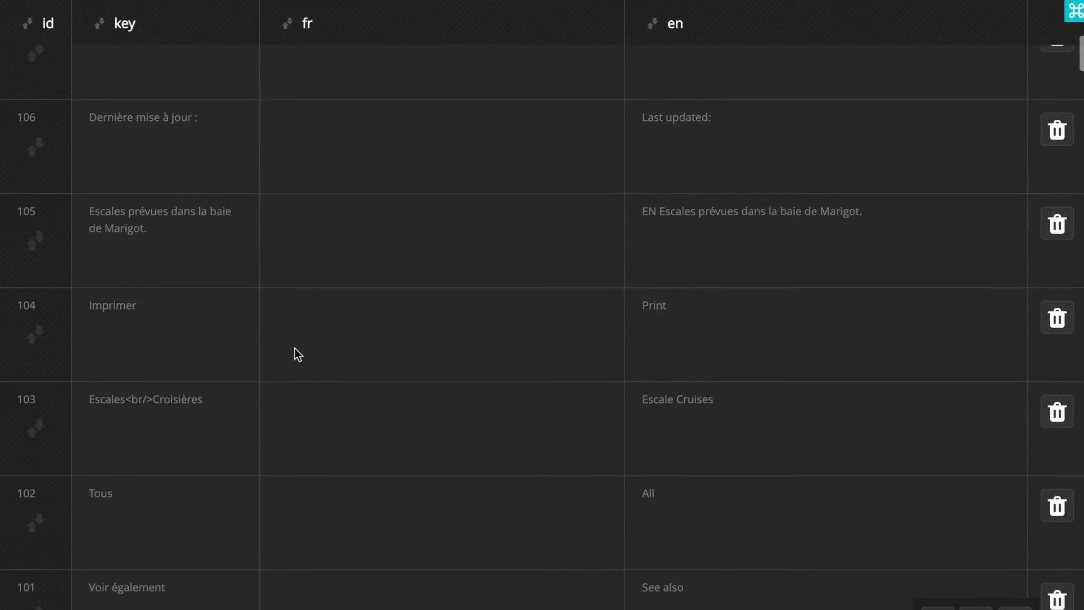
scroll(295, 348, down, 3)
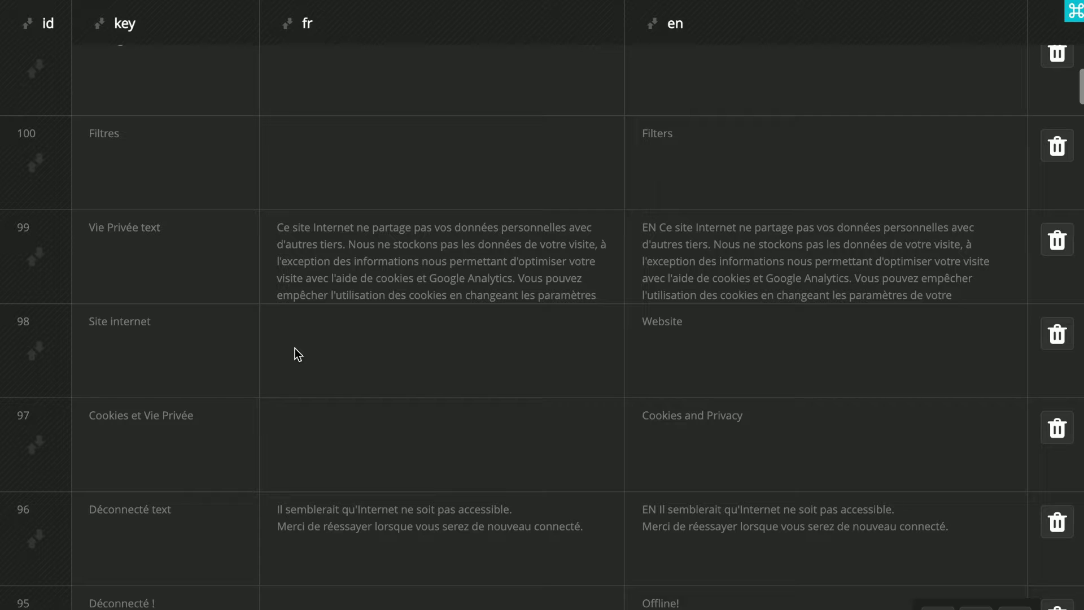
Step: Inspect the key and the French text of the "Vie Privée text" translation
click(171, 228)
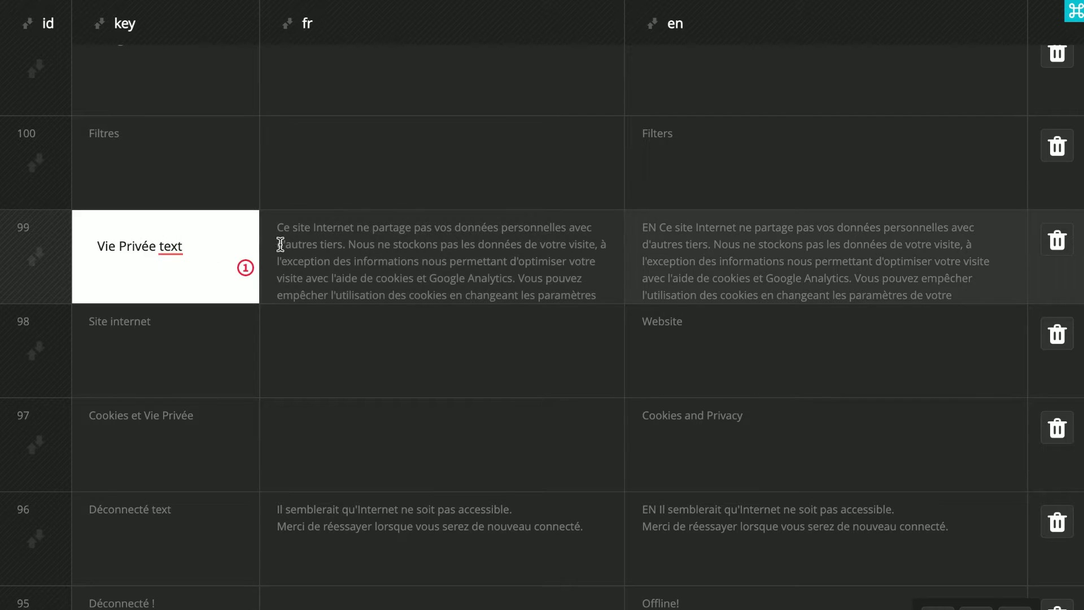
click(297, 243)
scroll(297, 243, down, 1)
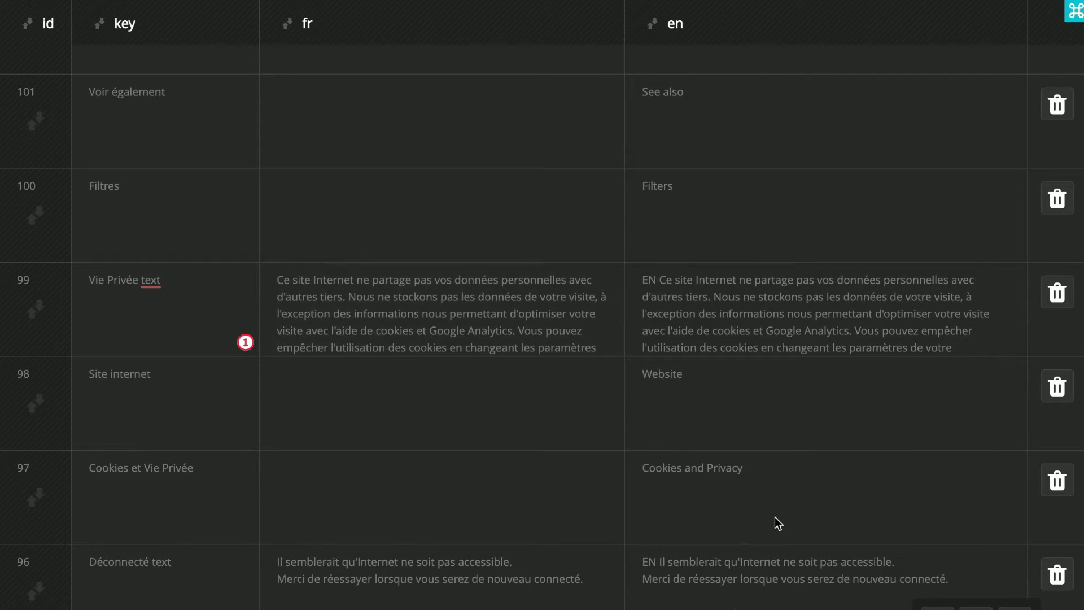
Step: Open the English text of the "Aide marchés text" translation for editing and show its HTML source
scroll(827, 278, down, 20)
scroll(828, 278, down, 5)
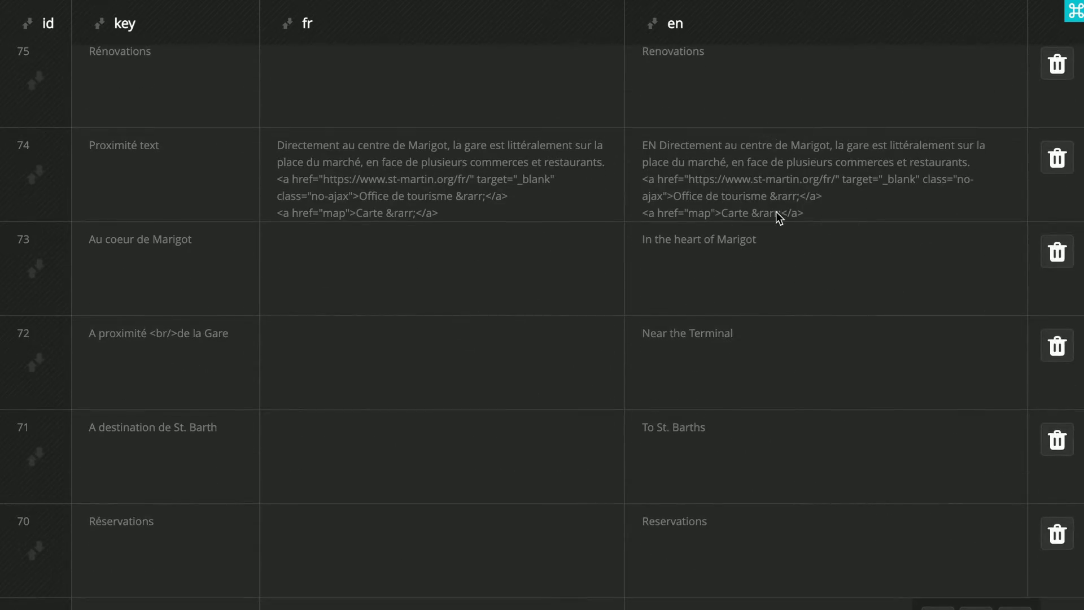
scroll(777, 214, up, 20)
scroll(776, 215, up, 5)
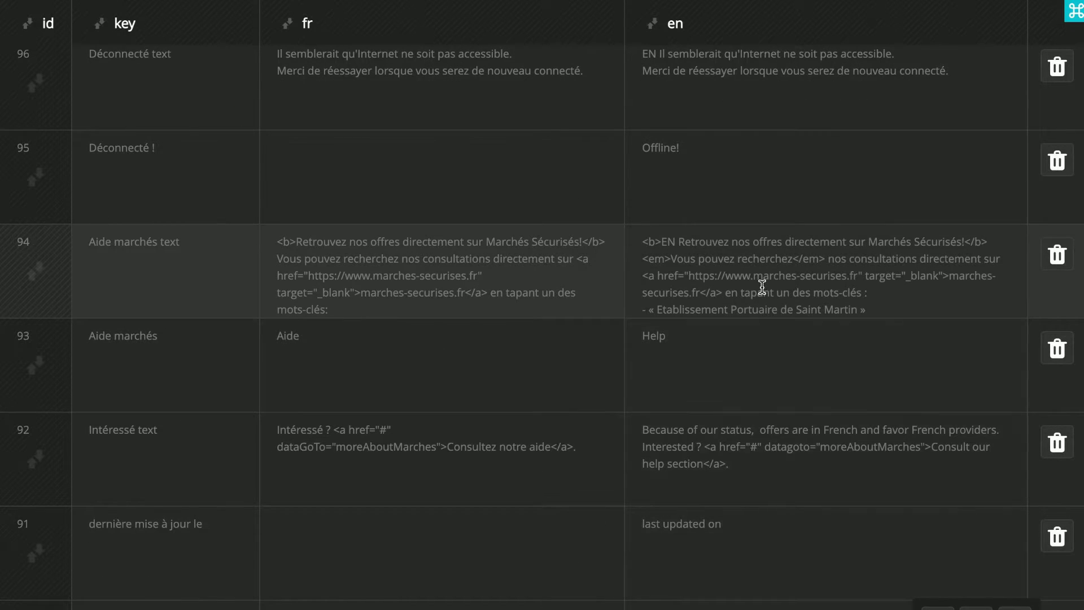
click(761, 286)
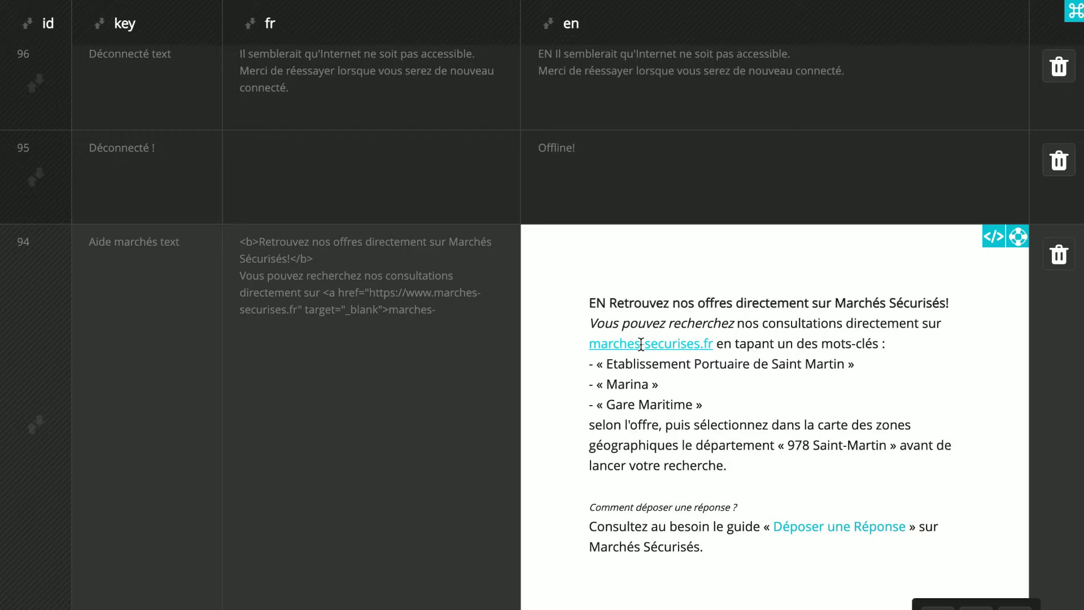
click(989, 244)
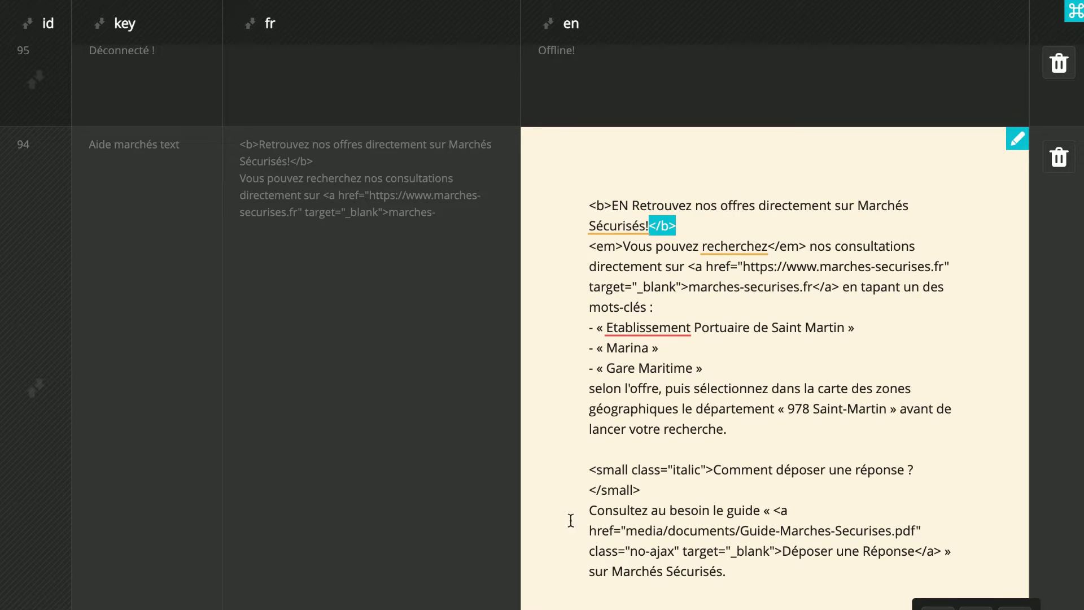
Step: Highlight the small italic tags around "Comment déposer une réponse ?" and the link tags around "Déposer une Réponse"
drag(588, 472, 712, 465)
drag(588, 489, 643, 486)
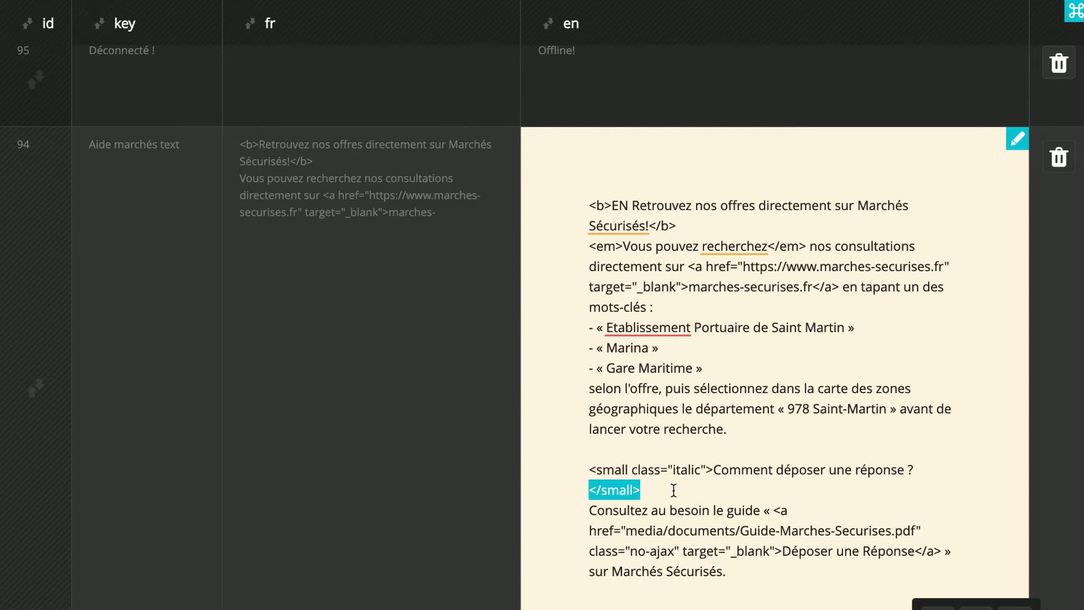
drag(773, 510, 782, 548)
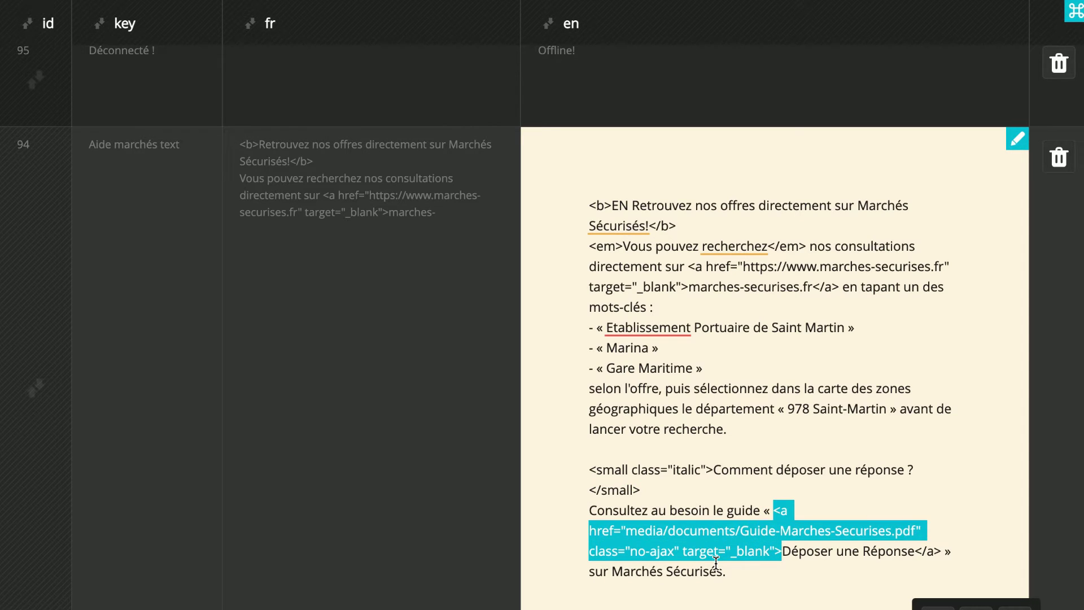
drag(914, 550, 938, 550)
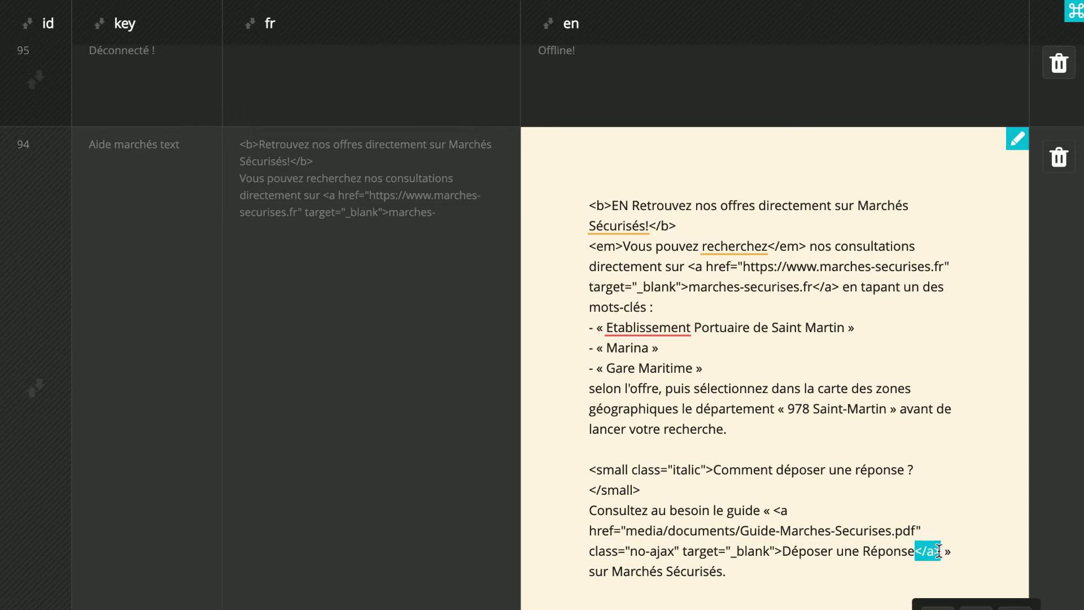
Step: Replace the link text "Déposer une Réponse" with "Leave a reply" in the English "Aide marchés text" and leave the HTML source view
drag(781, 551, 914, 551)
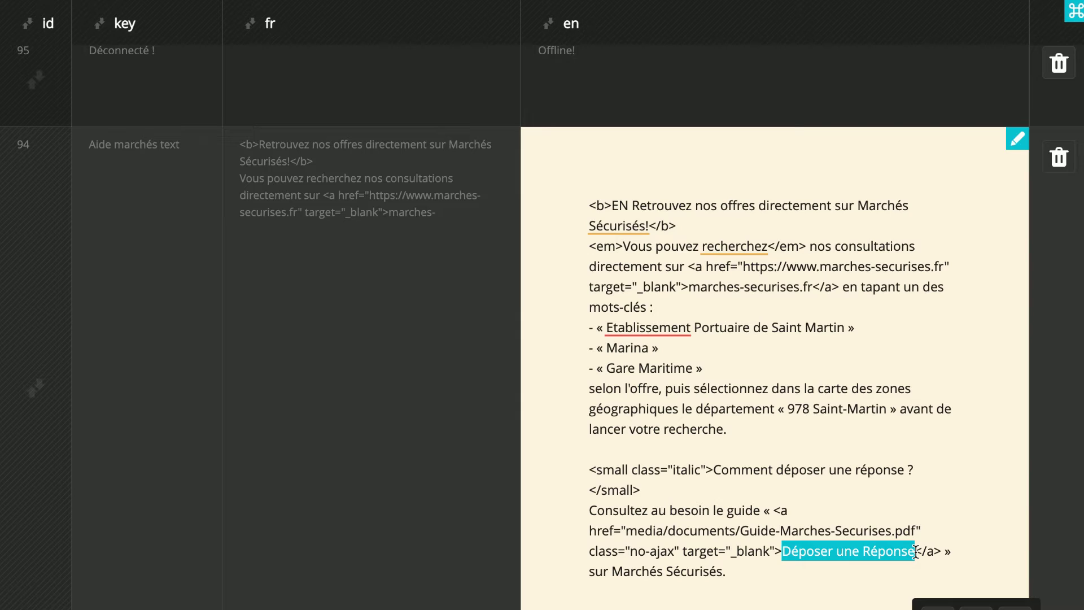
text(Leave )
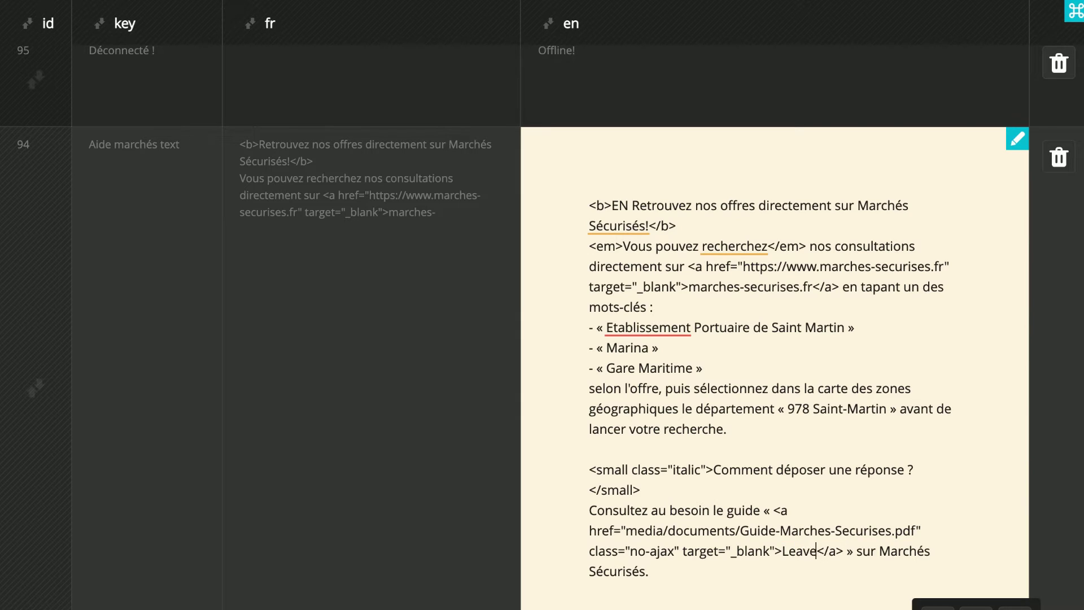
text(a reply)
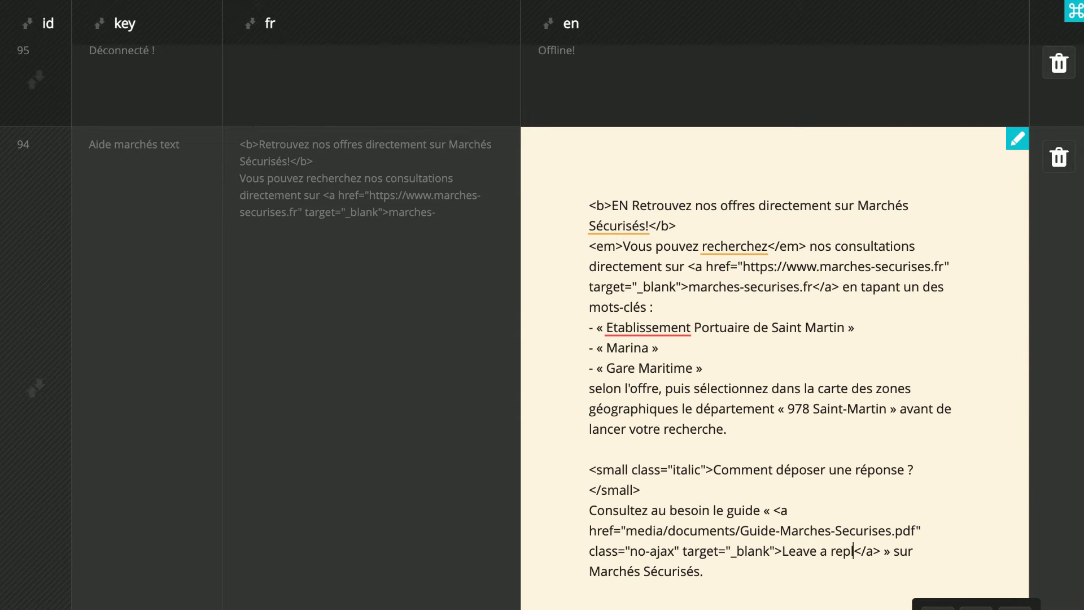
click(1017, 145)
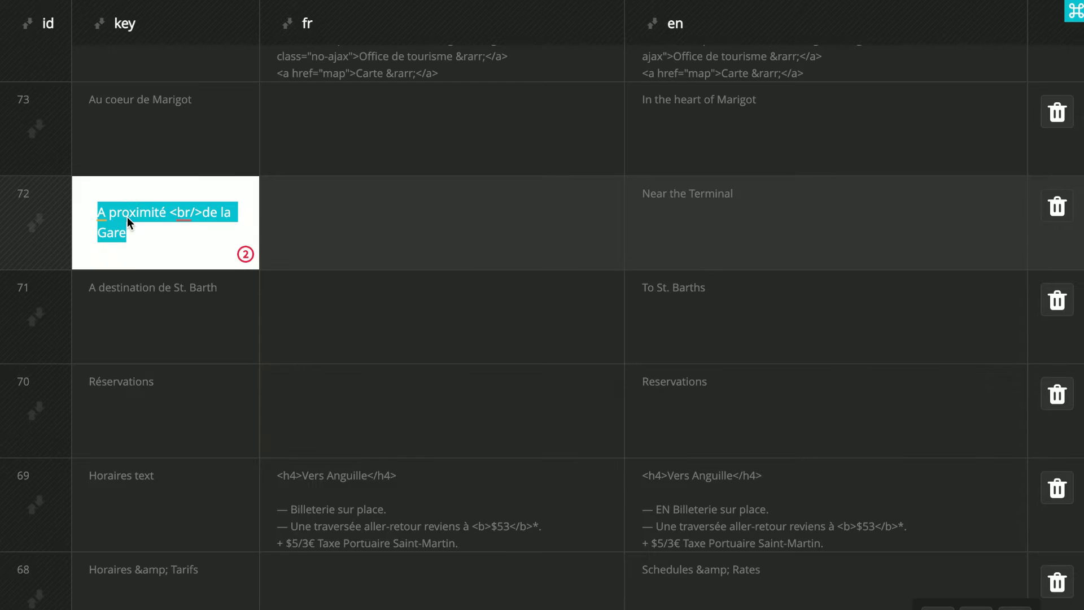
Step: Copy the key "A proximité <br/>de la Gare" into the HTML source of its English text after "Near the Terminal" and highlight the <br/> tag
right_click(127, 216)
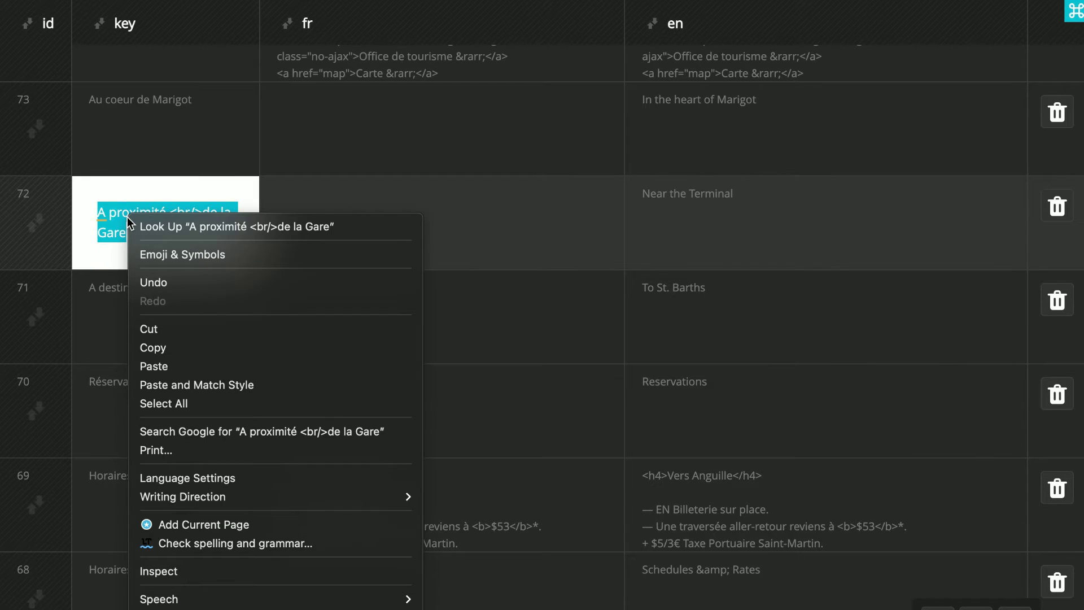
click(158, 347)
click(664, 235)
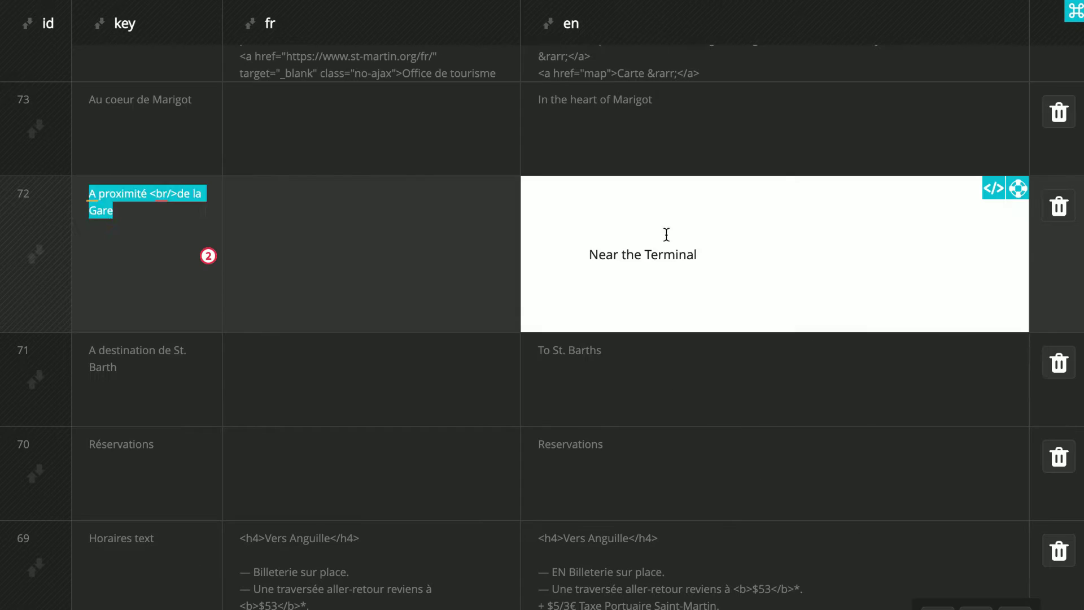
click(992, 188)
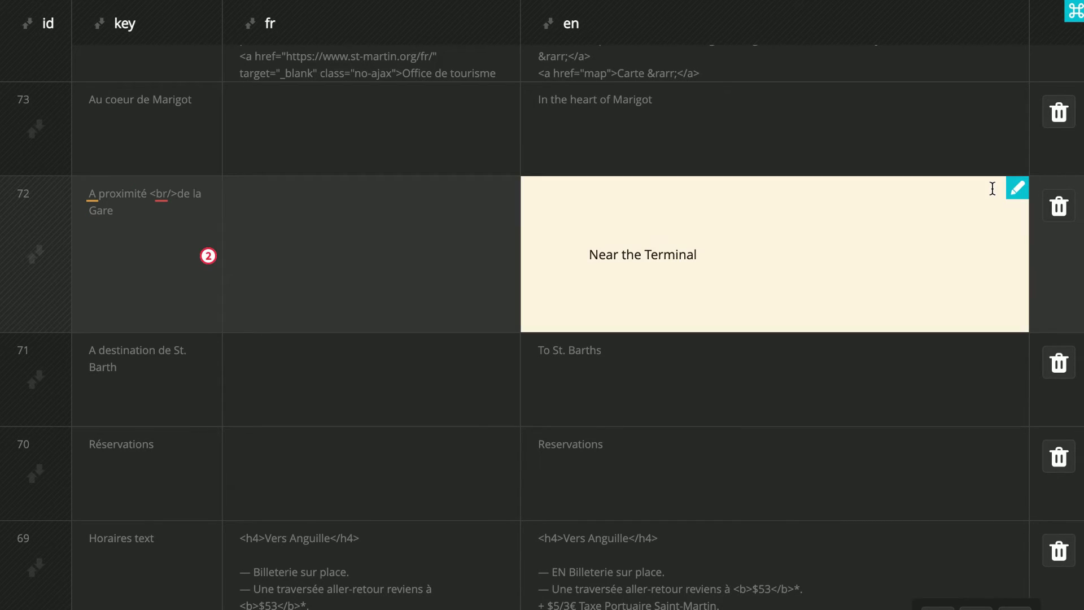
right_click(706, 254)
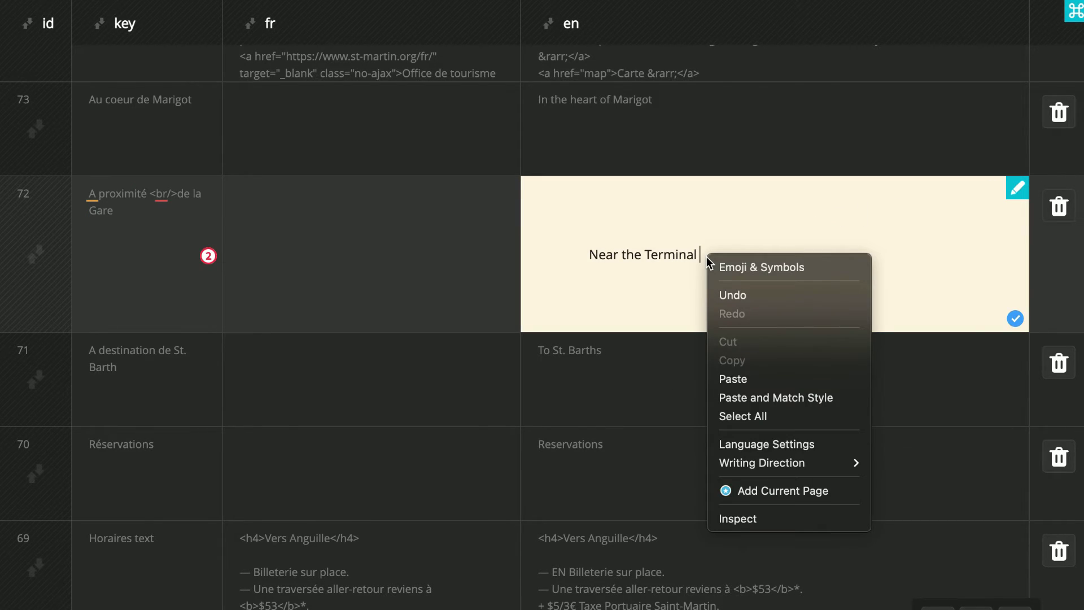
click(733, 379)
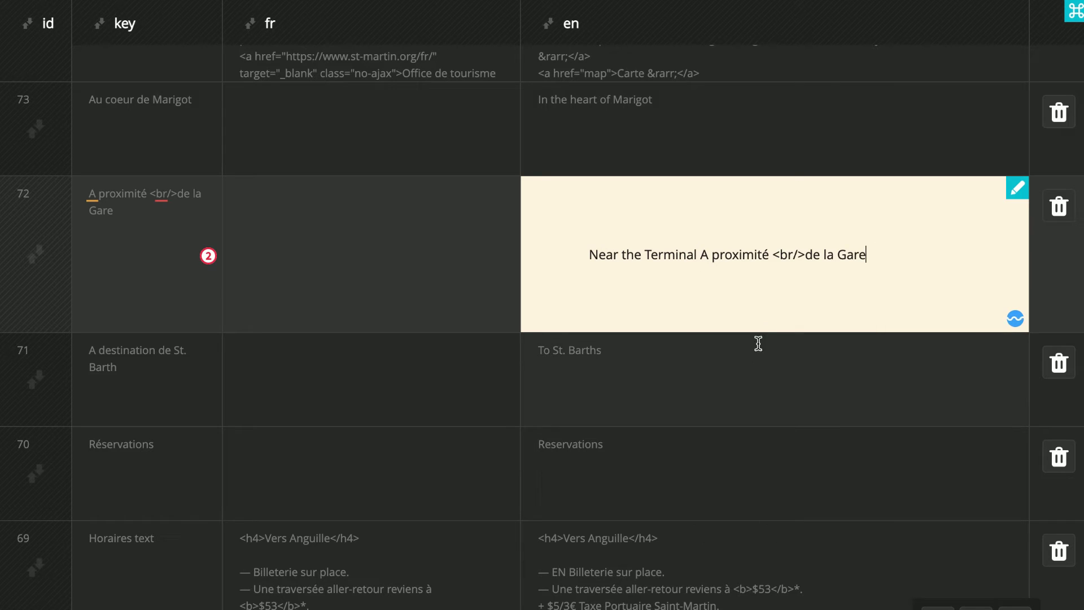
drag(773, 254, 804, 252)
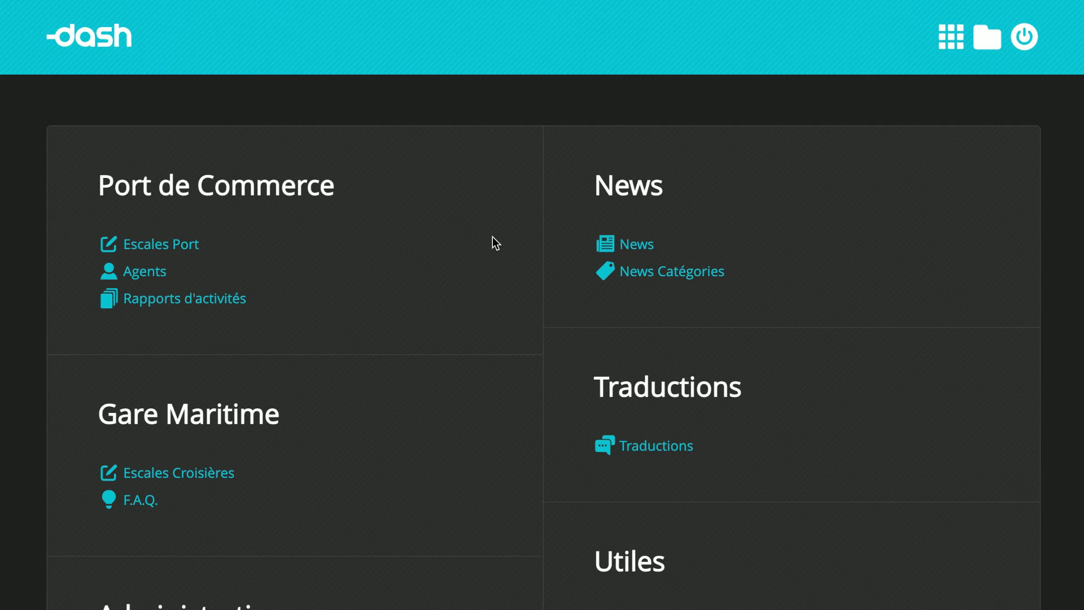
Step: Open the Traductions table from the dashboard, expand all its text cells and search the page for "test"
scroll(492, 237, down, 4)
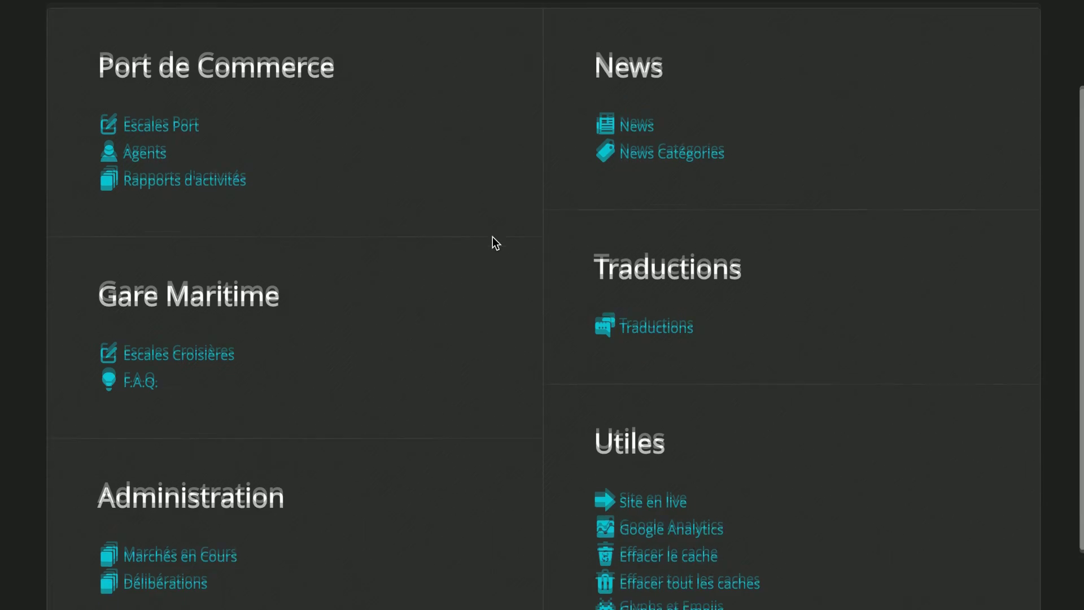
scroll(493, 237, up, 4)
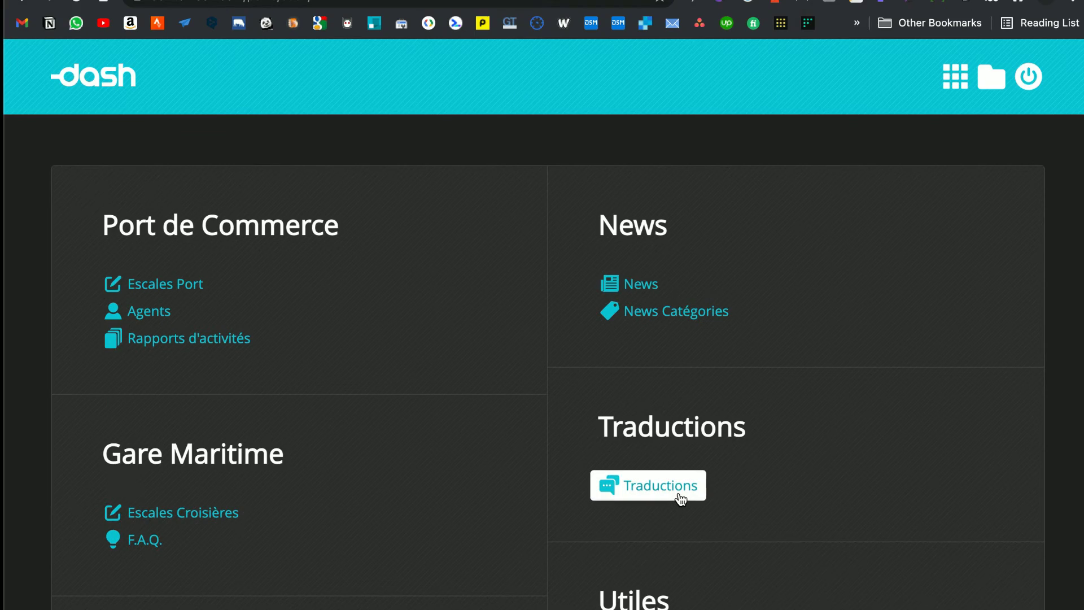
click(680, 499)
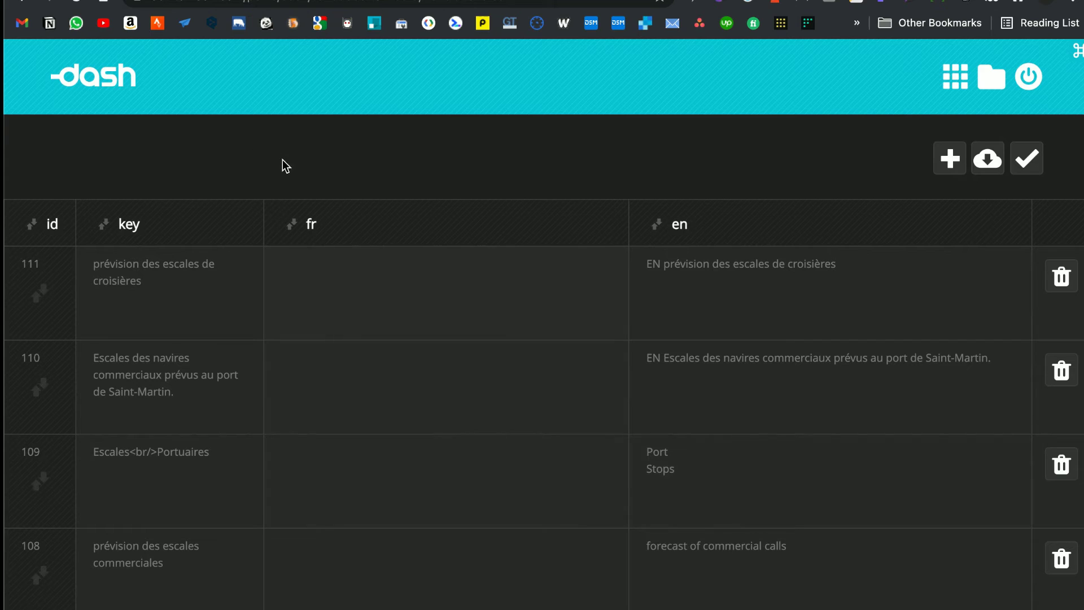
key(super+f)
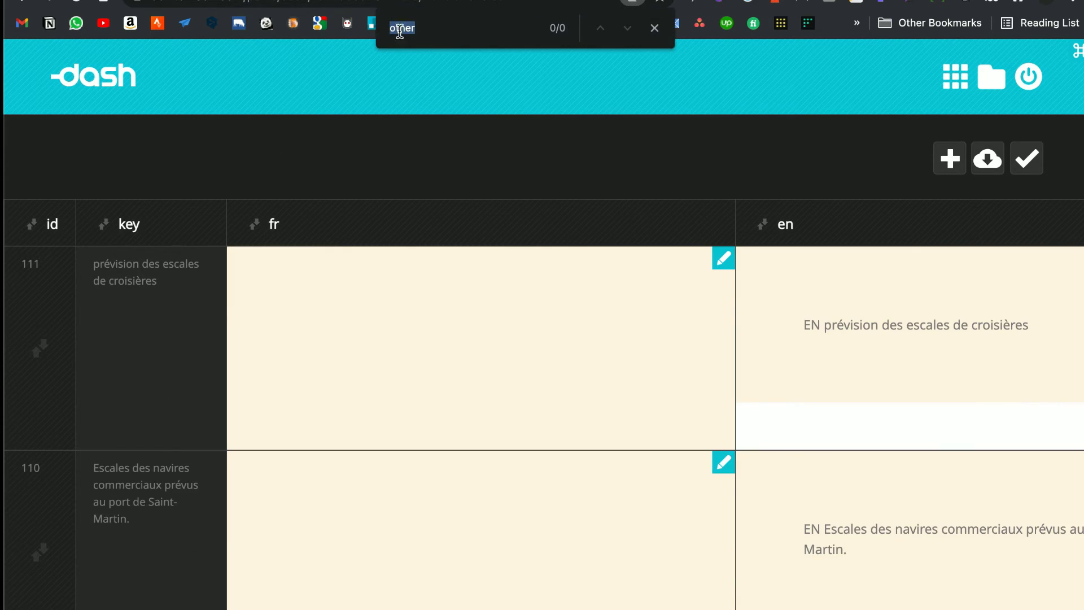
text(test)
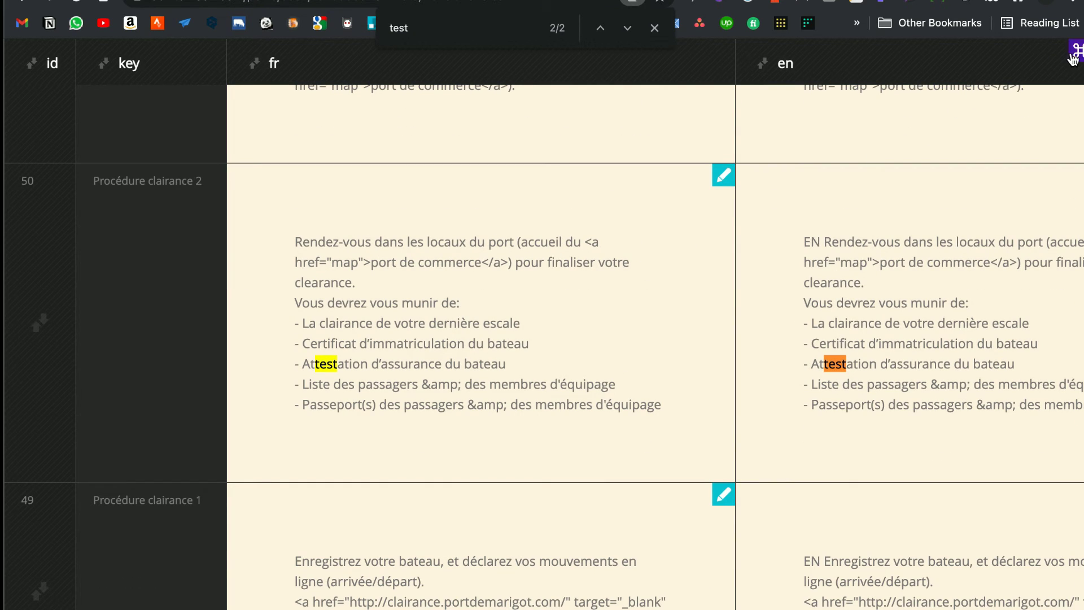
mouse_move(1076, 59)
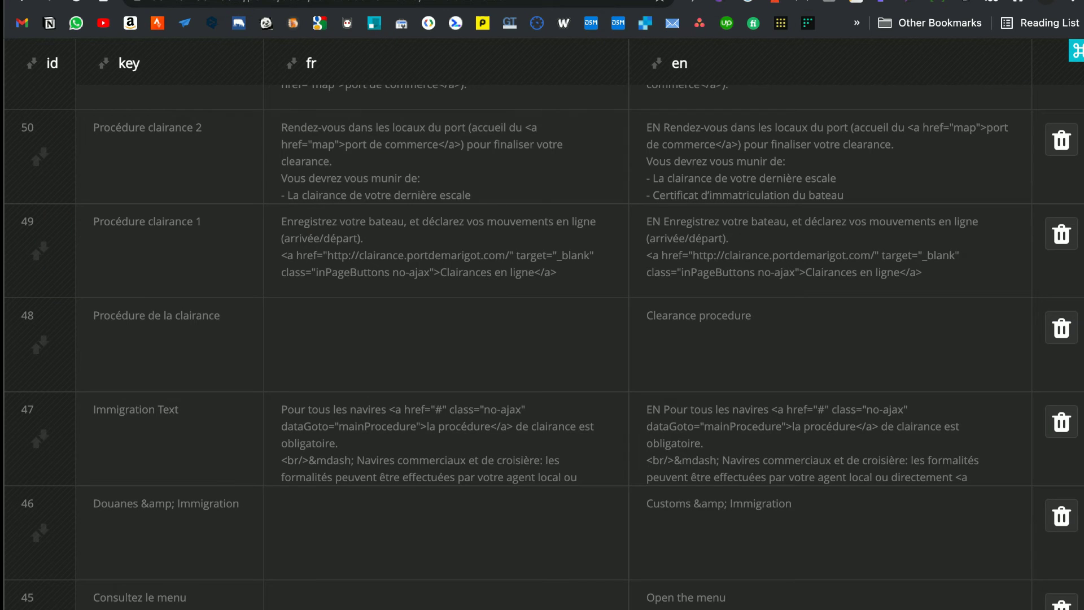
Step: Apply the LanguageTool corrections "clairance" and "de :" in the French text of "Procédure clairance 2"
click(398, 148)
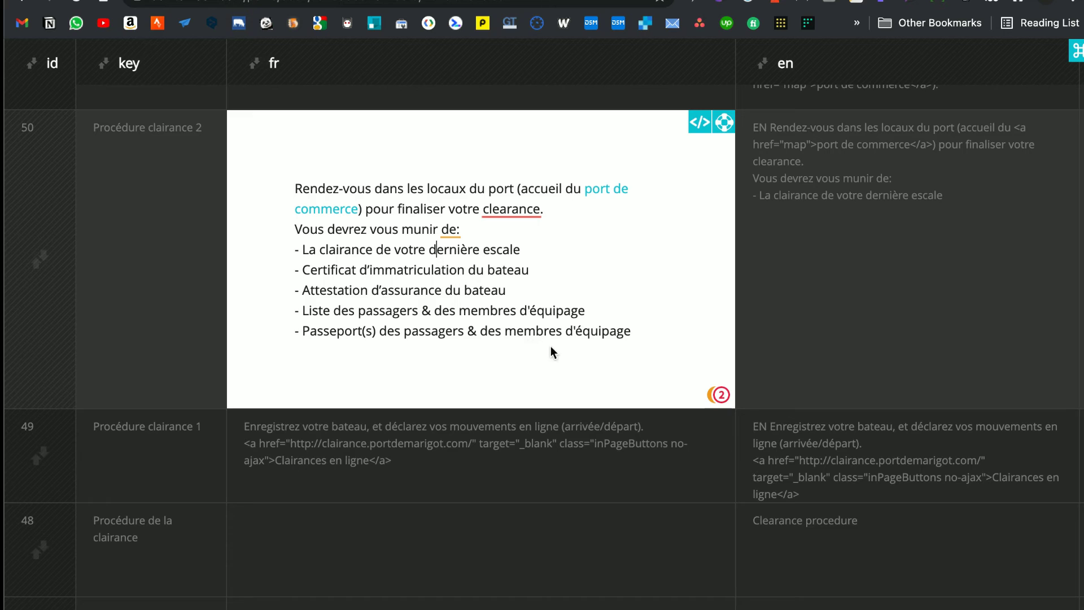
click(508, 208)
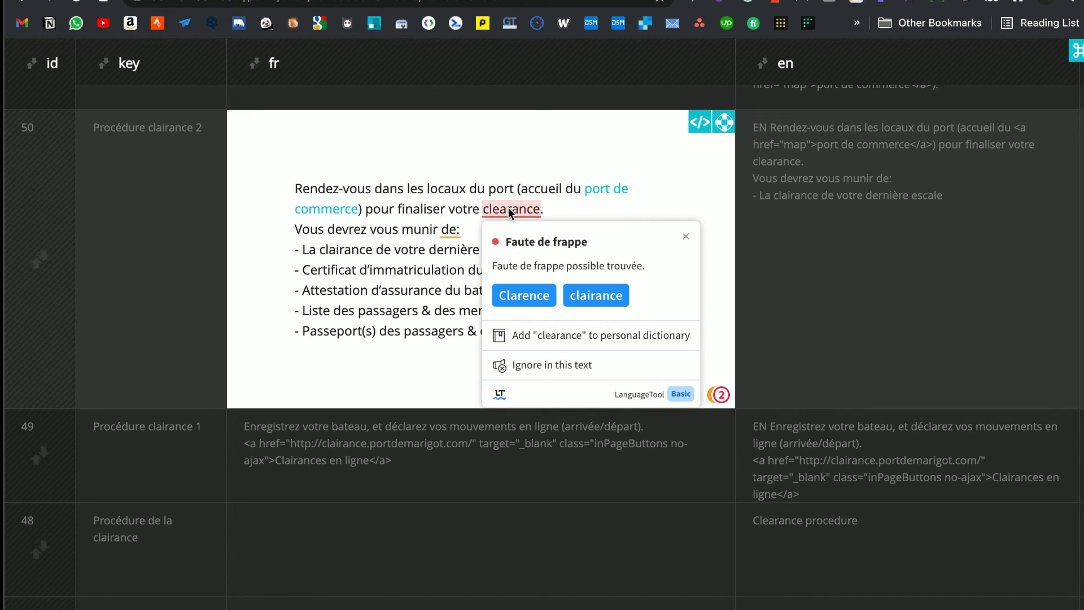
click(584, 307)
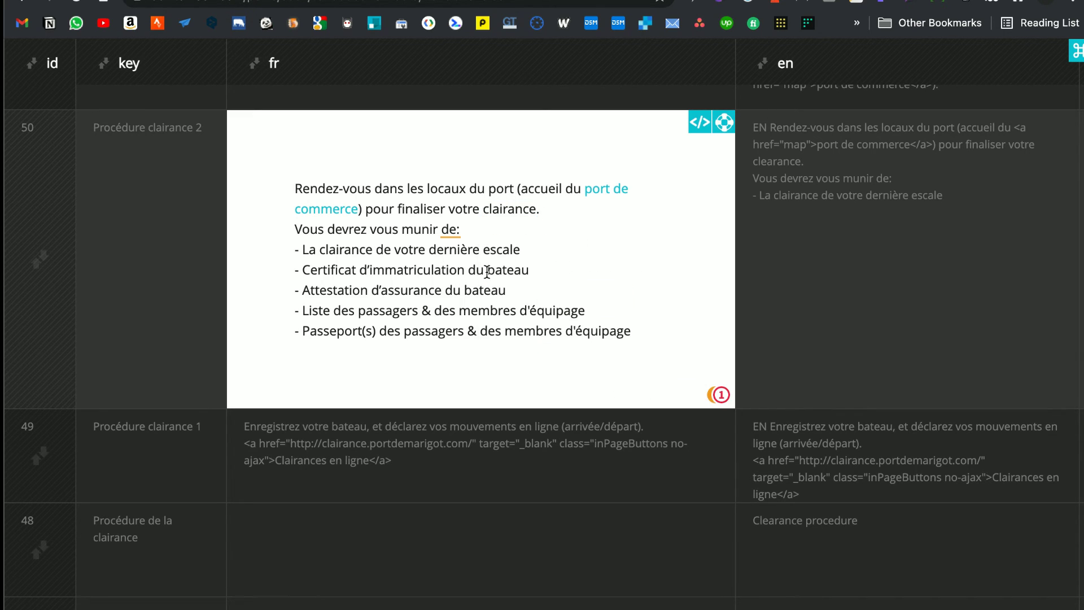
click(451, 232)
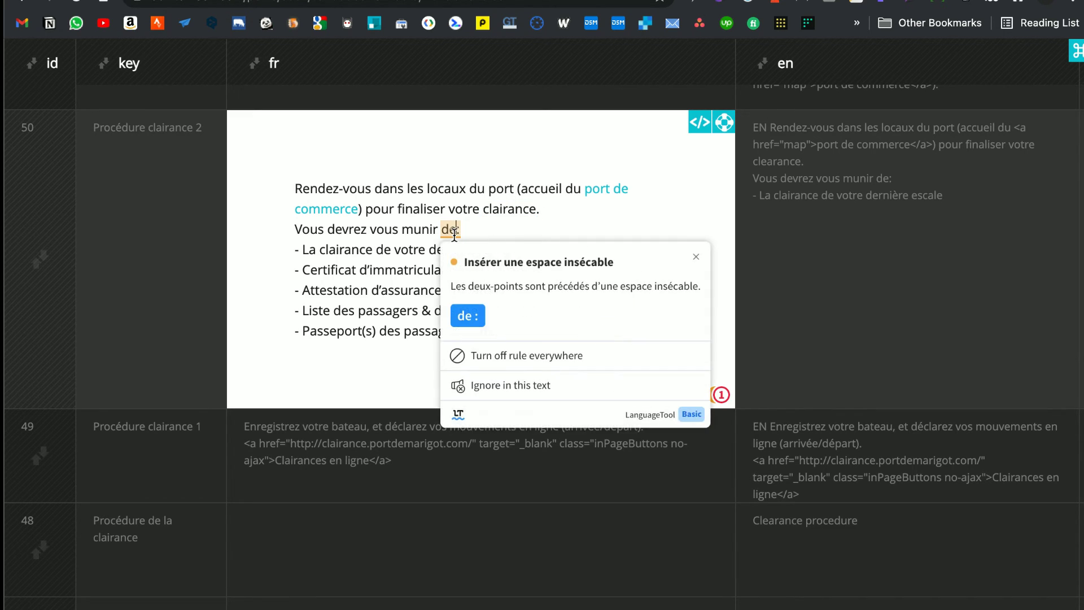
click(474, 323)
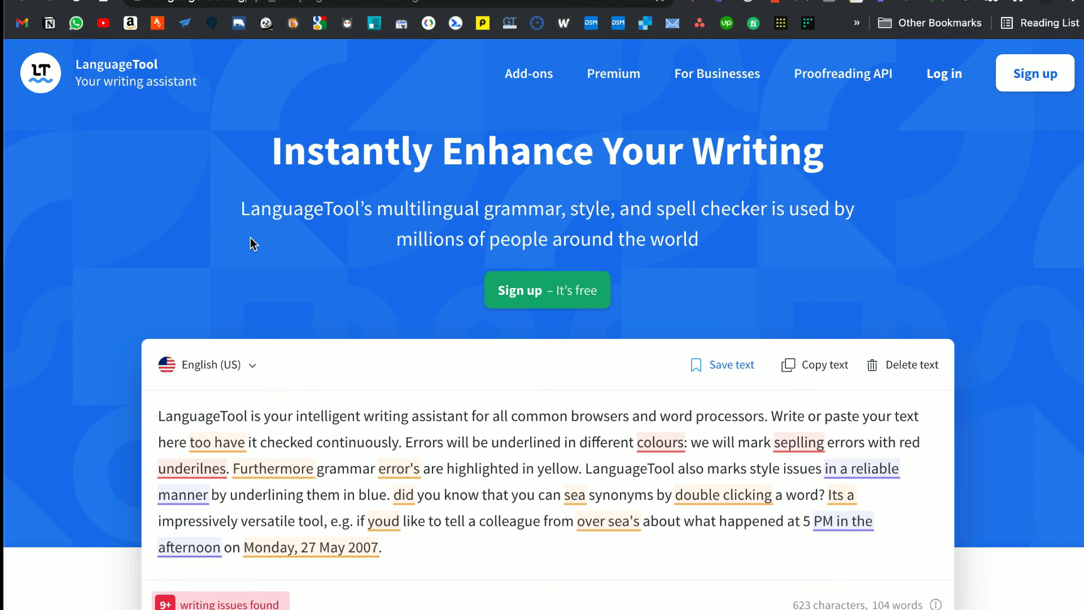
Step: Look through the LanguageTool website's home page, from the sample text check down past the partner logos
scroll(250, 237, down, 10)
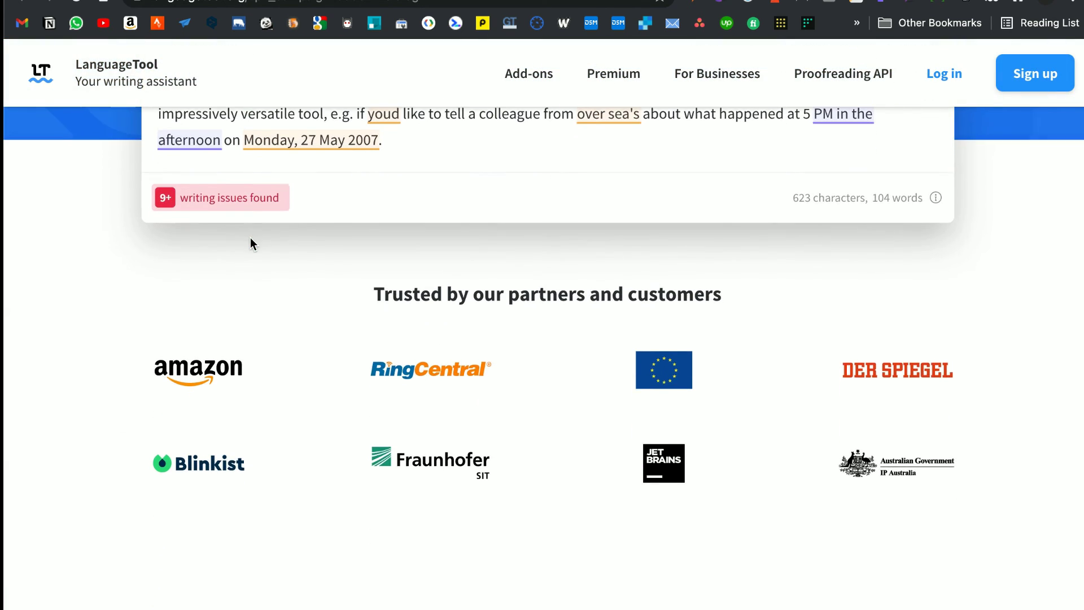
scroll(250, 238, down, 13)
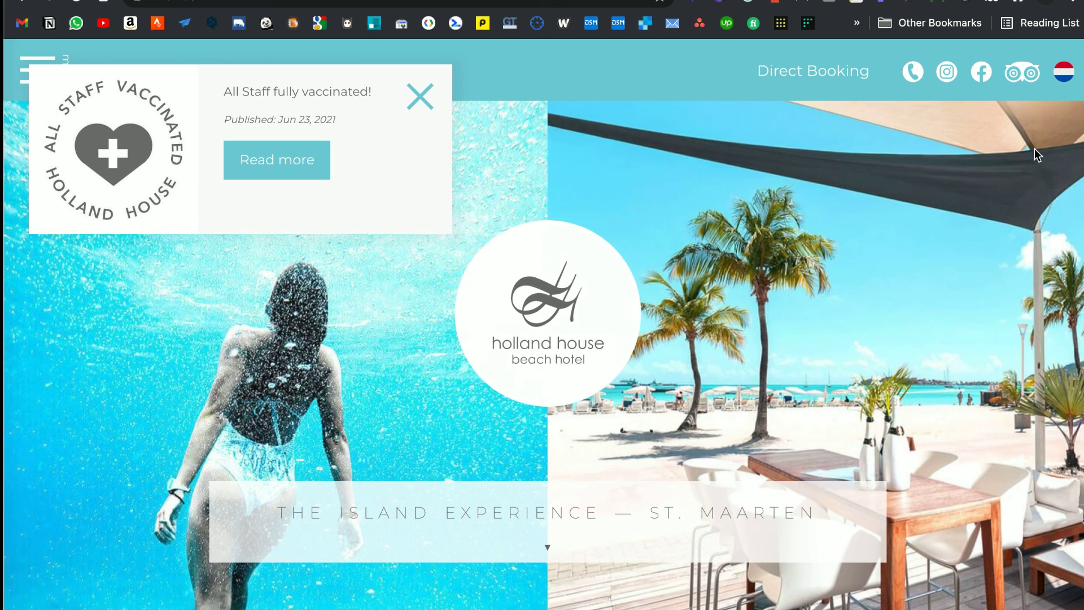
Step: Switch the Holland House Beach Hotel website to its Dutch version
click(1065, 76)
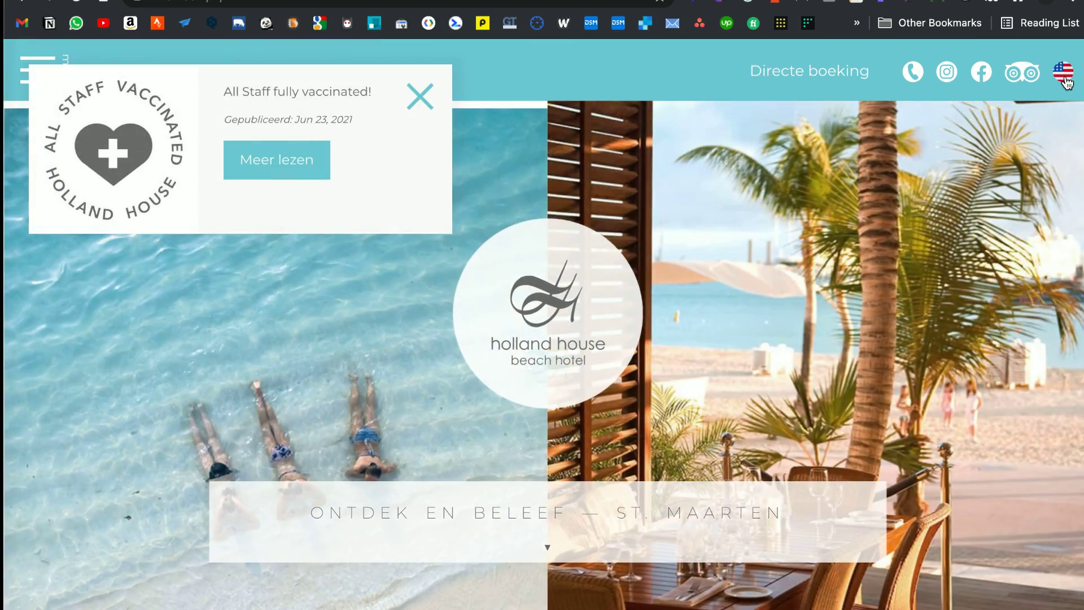